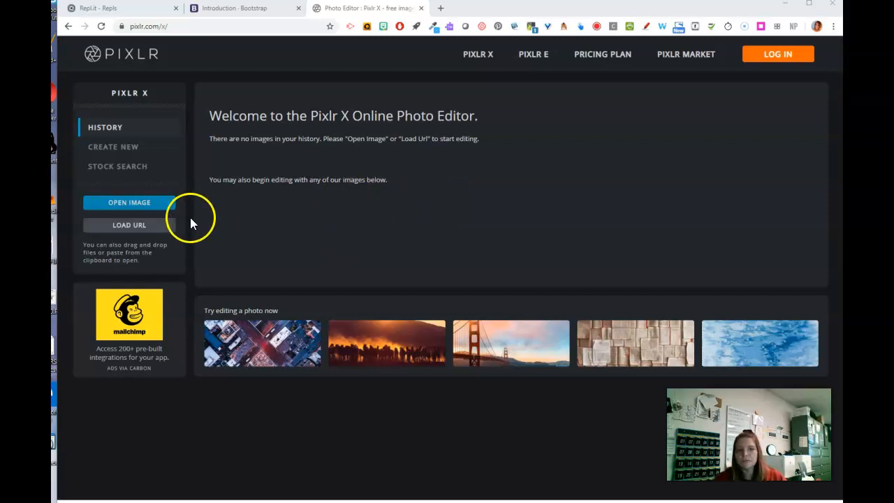
Open WIN_20200410_15_55_14_Pro.jpg from Camera Roll and set up a crop with the 1:1 (Square) aspect preset
{"action": "left_click", "coordinate": [126, 204]}
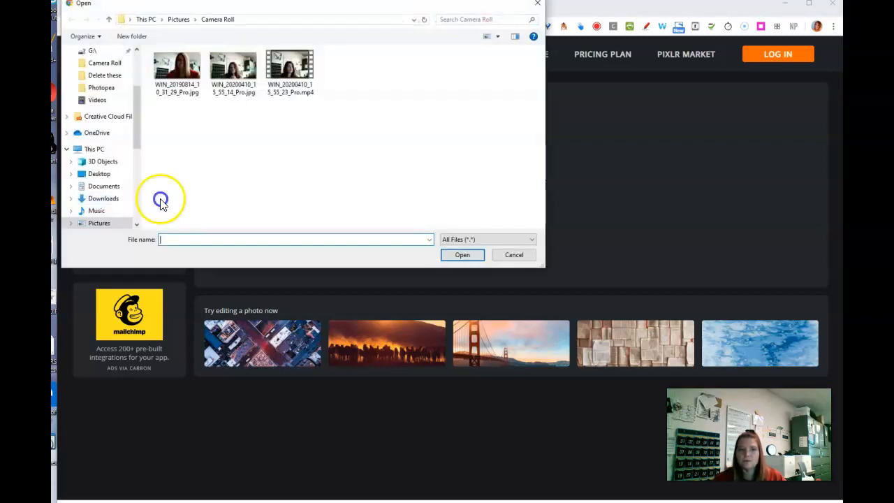
{"action": "double_click", "coordinate": [240, 78]}
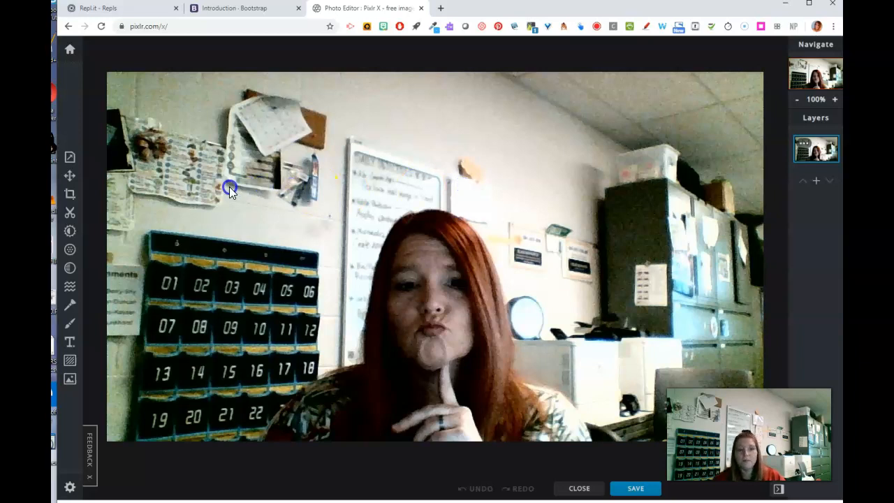
{"action": "left_click", "coordinate": [71, 195]}
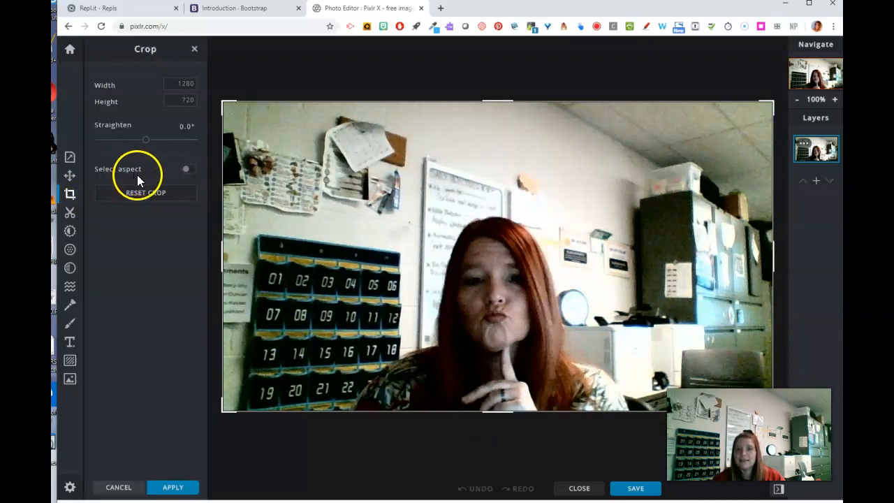
{"action": "left_click", "coordinate": [189, 173]}
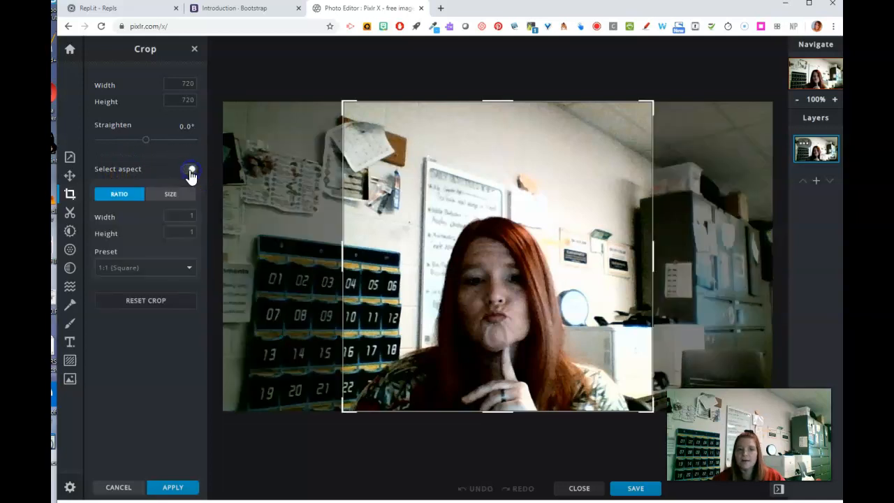
{"action": "left_click", "coordinate": [109, 276]}
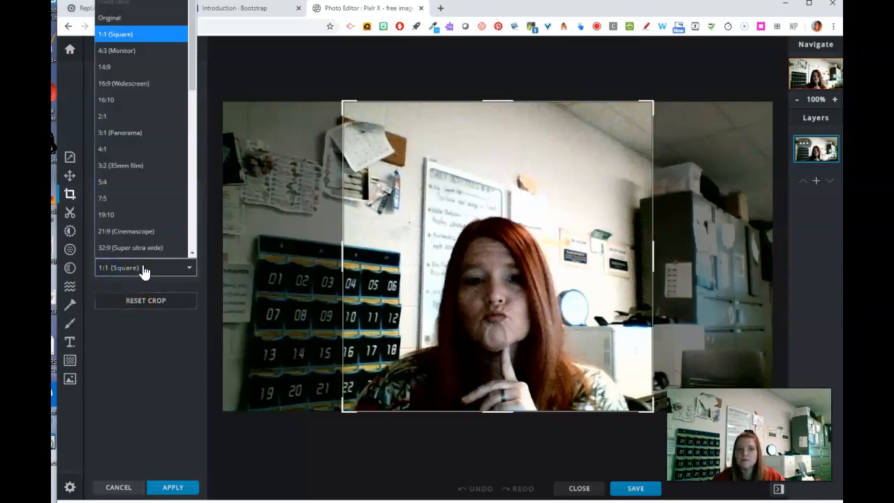
{"action": "left_click", "coordinate": [145, 273]}
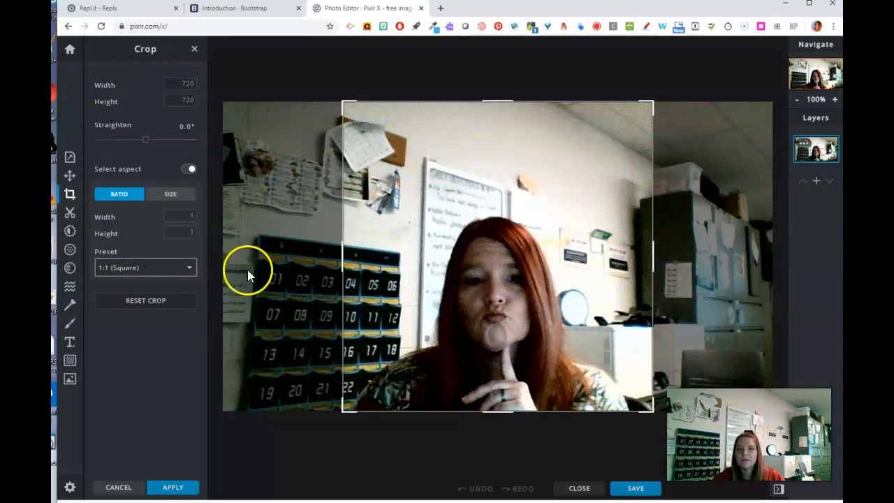
Tighten the square crop to about 492 by 492 pixels around the person's head and shoulders and apply it
{"action": "left_click_drag", "start_coordinate": [343, 106], "coordinate": [440, 195]}
{"action": "left_click_drag", "start_coordinate": [535, 295], "coordinate": [482, 296]}
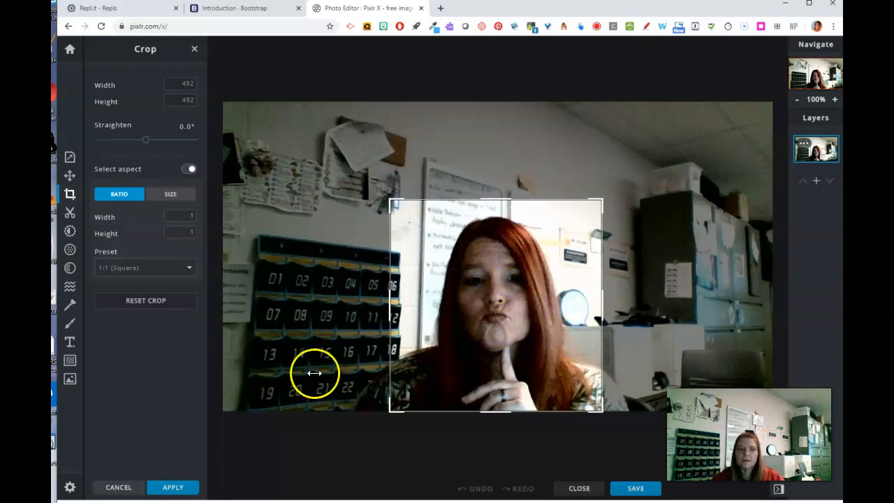
{"action": "left_click", "coordinate": [174, 489]}
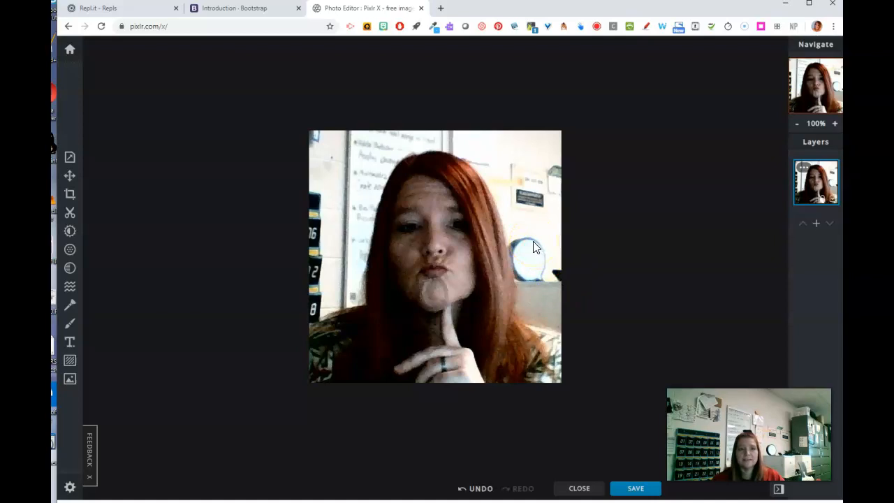
Resize the cropped photo to 250 by 250 pixels with its proportions constrained
{"action": "left_click", "coordinate": [70, 159]}
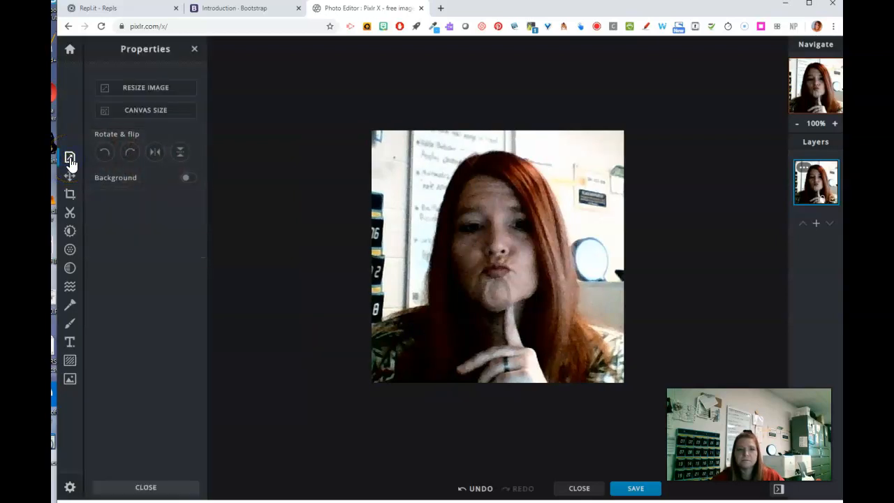
{"action": "left_click", "coordinate": [140, 90]}
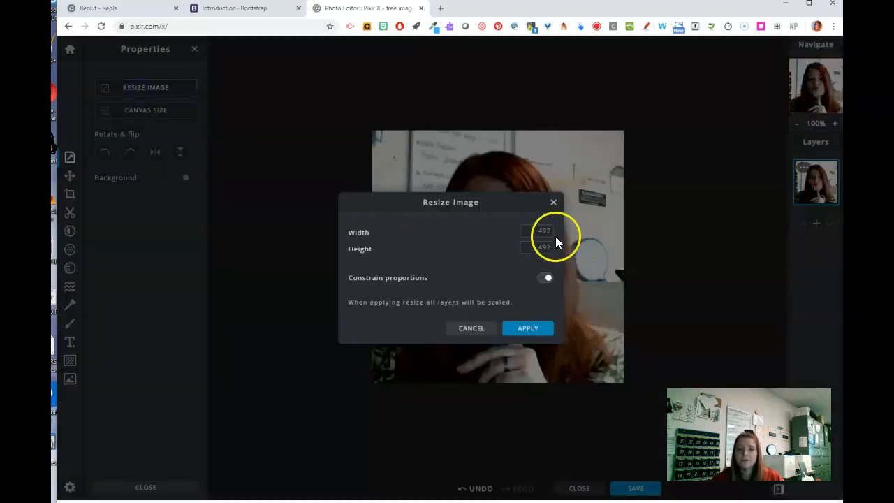
{"action": "left_click_drag", "start_coordinate": [536, 231], "coordinate": [583, 233]}
{"action": "type", "text": "250"}
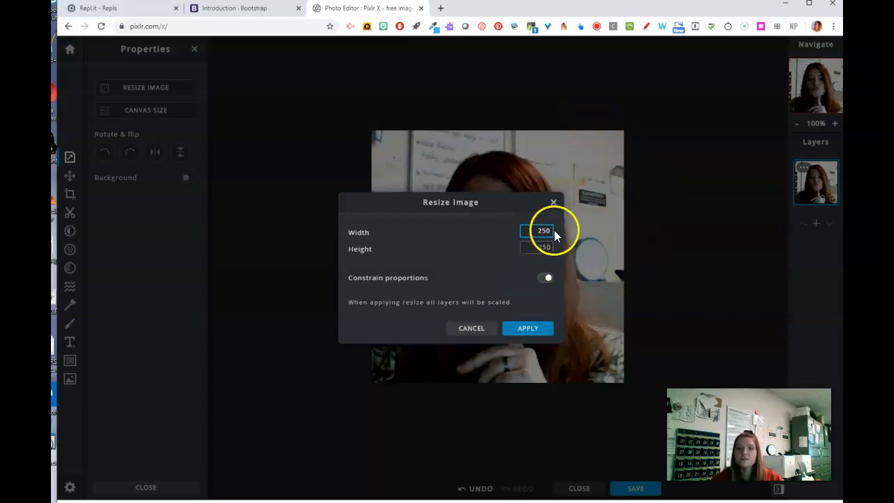
{"action": "left_click", "coordinate": [526, 334]}
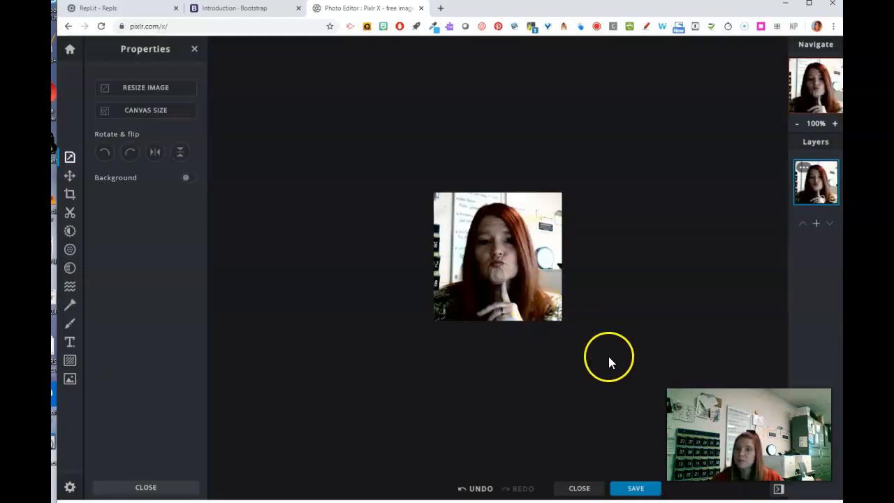
{"action": "left_click", "coordinate": [635, 489]}
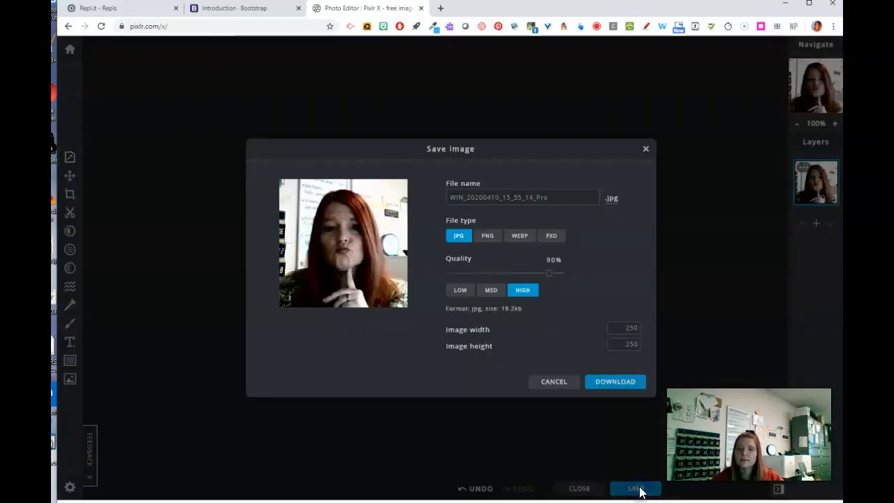
{"action": "left_click", "coordinate": [565, 193]}
{"action": "double_click", "coordinate": [529, 193]}
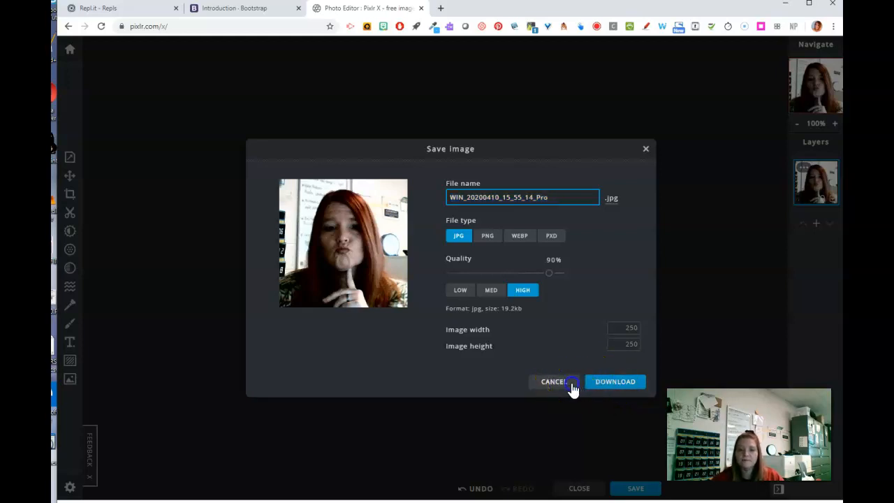
{"action": "left_click", "coordinate": [564, 383]}
Return to the start screen and delete the edited photo from the history
{"action": "left_click", "coordinate": [70, 49]}
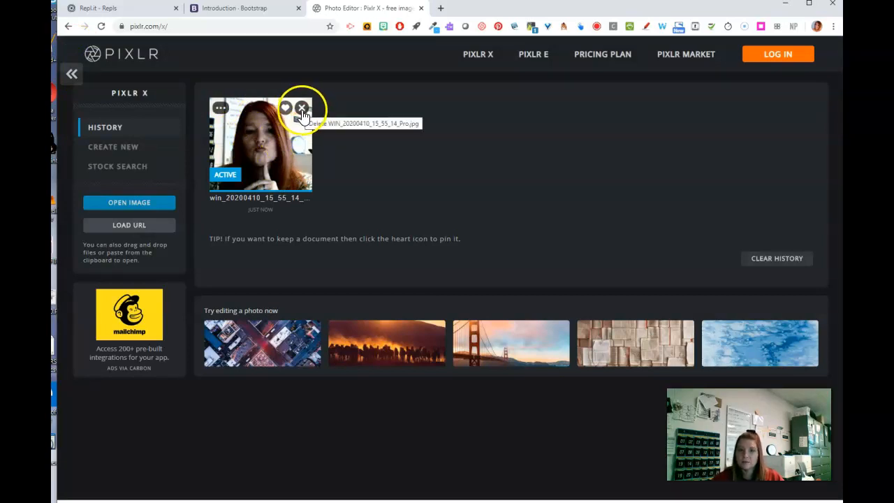
{"action": "left_click", "coordinate": [302, 109]}
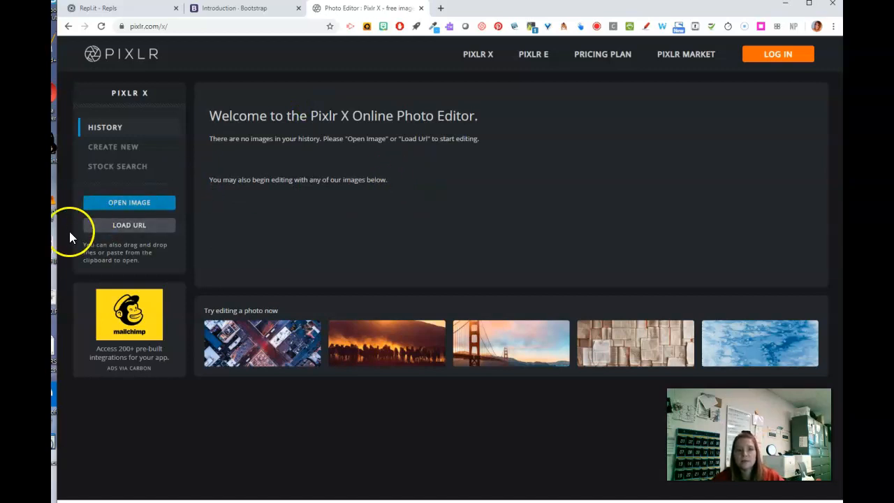
{"action": "left_click_drag", "start_coordinate": [59, 234], "coordinate": [51, 233]}
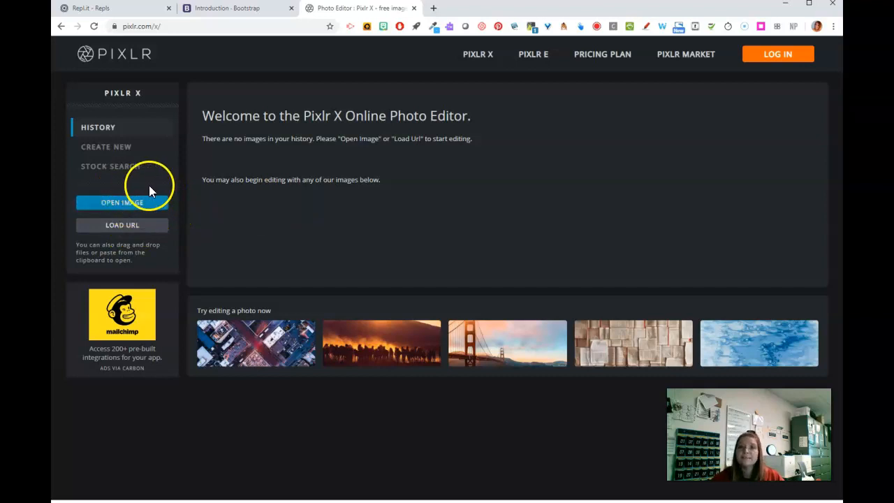
Set up a new blank image with a width of 1200 and a height of 400 pixels
{"action": "left_click", "coordinate": [109, 155]}
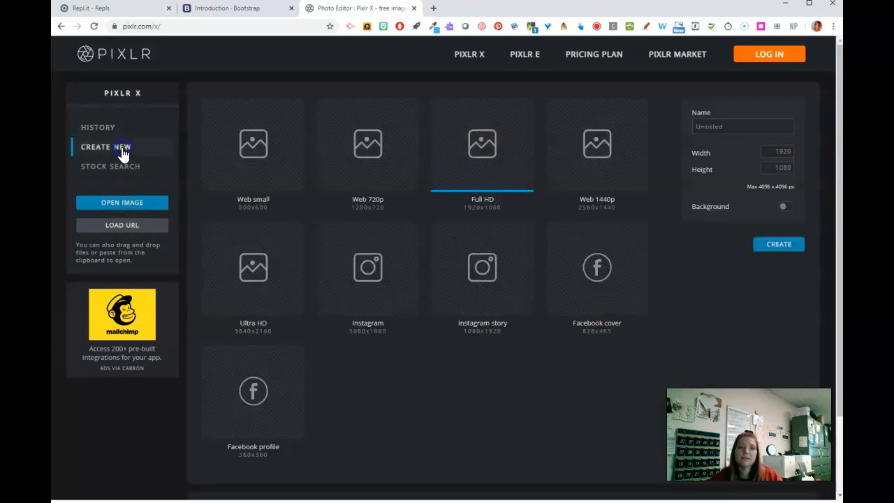
{"action": "left_click", "coordinate": [781, 151]}
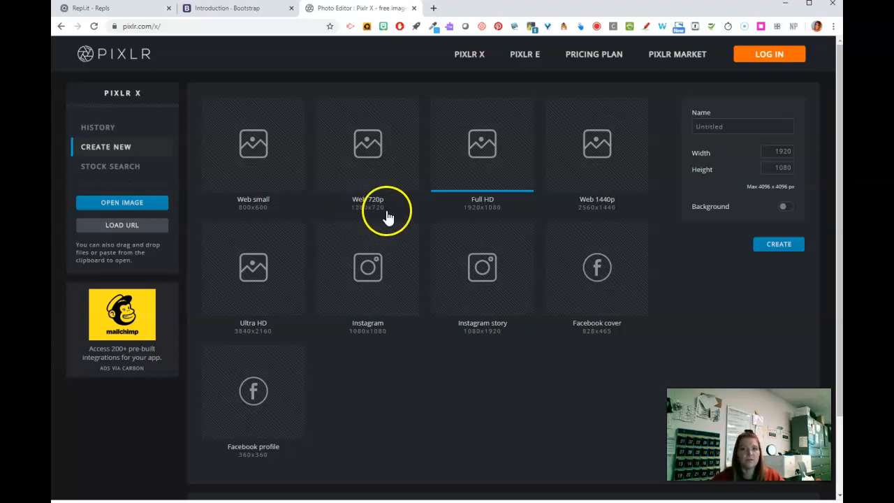
{"action": "left_click_drag", "start_coordinate": [774, 155], "coordinate": [806, 159]}
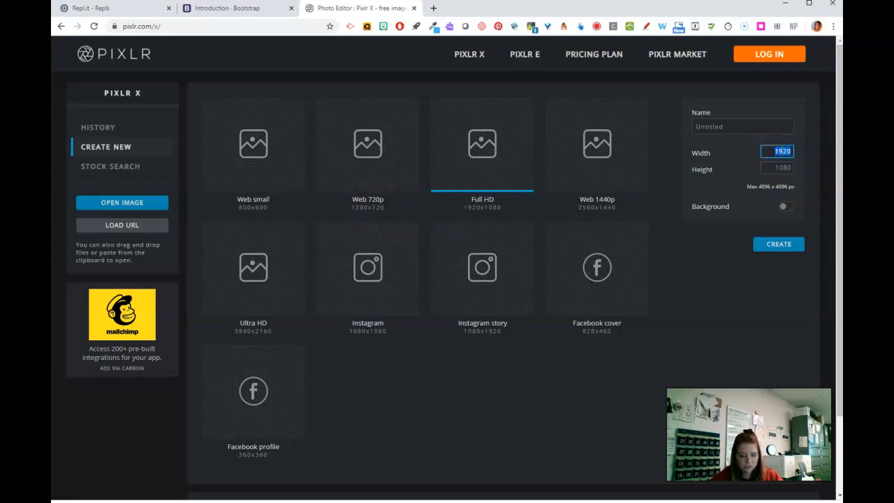
{"action": "type", "text": "1200"}
{"action": "left_click", "coordinate": [776, 168]}
{"action": "left_click_drag", "start_coordinate": [775, 169], "coordinate": [814, 174]}
{"action": "type", "text": "400"}
{"action": "left_click", "coordinate": [774, 168]}
{"action": "left_click", "coordinate": [784, 169]}
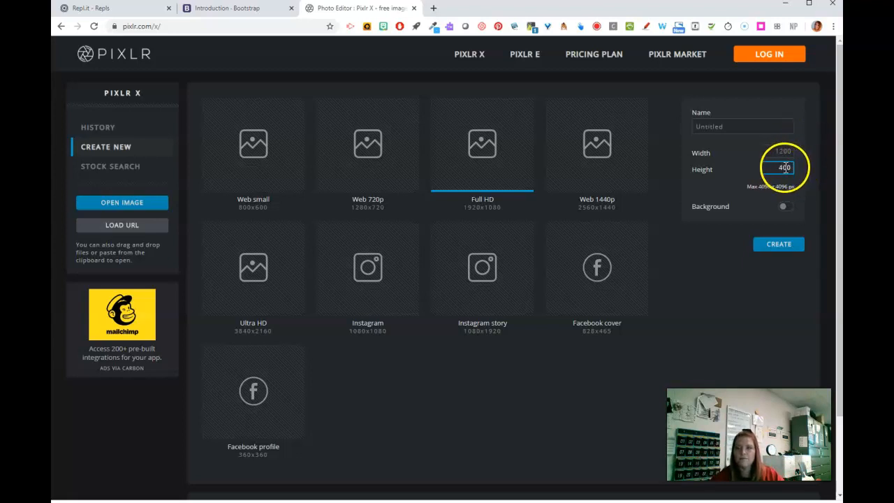
Set the new image's width to 1600 pixels and create the blank canvas
{"action": "left_click_drag", "start_coordinate": [771, 151], "coordinate": [809, 157]}
{"action": "type", "text": "1600"}
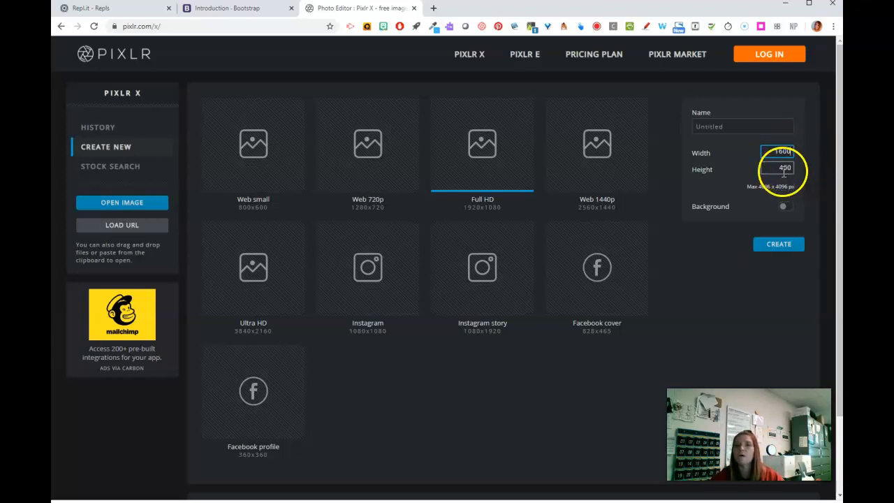
{"action": "left_click", "coordinate": [776, 249]}
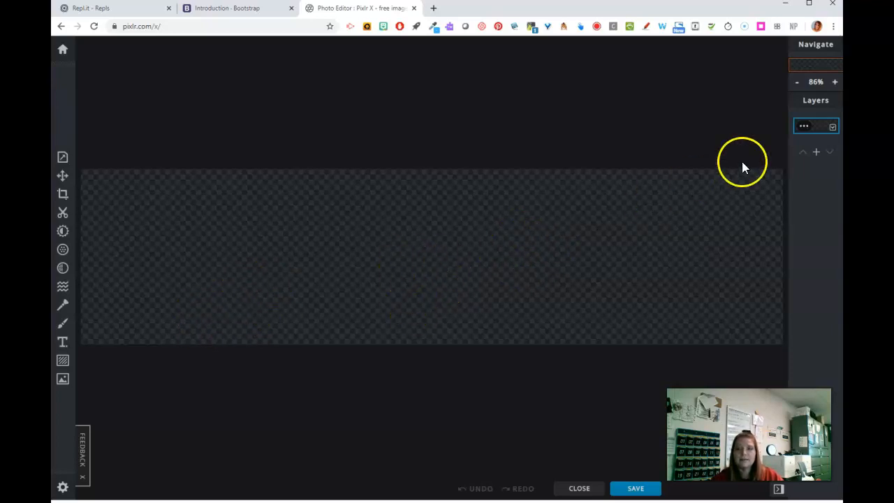
Search the stock image library for "summer" to find a picture for the banner canvas
{"action": "left_click", "coordinate": [797, 83]}
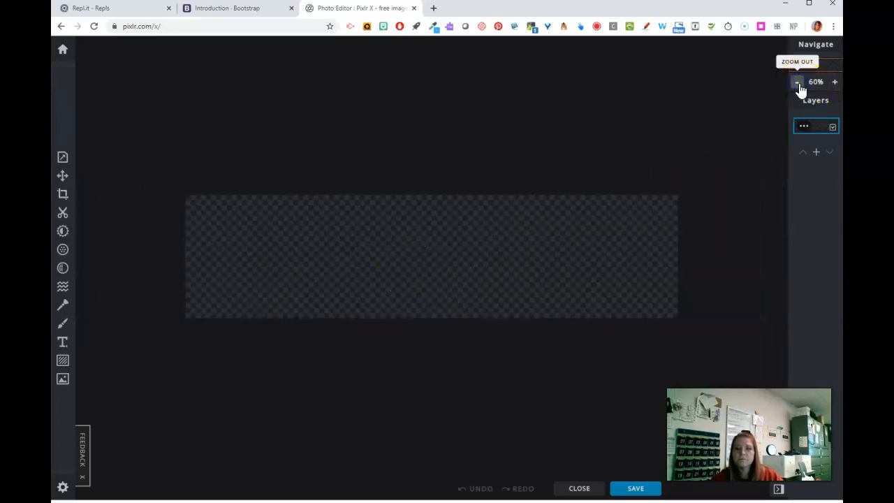
{"action": "left_click", "coordinate": [62, 380]}
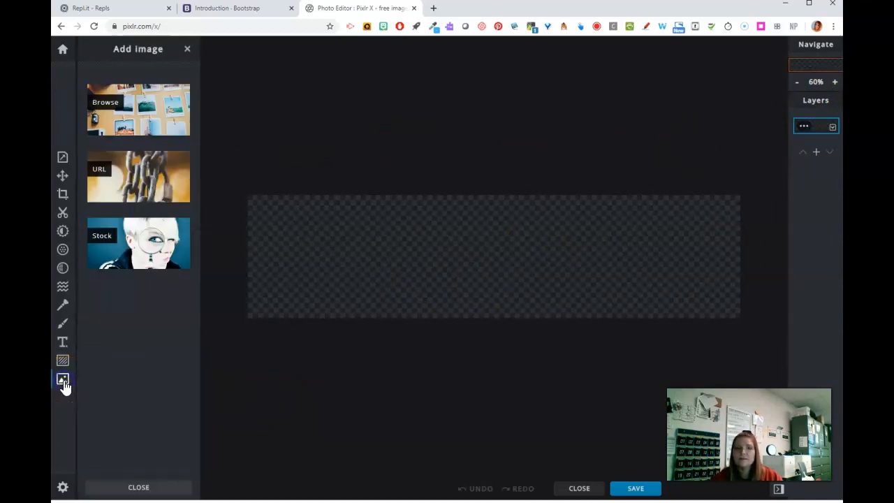
{"action": "left_click", "coordinate": [128, 253]}
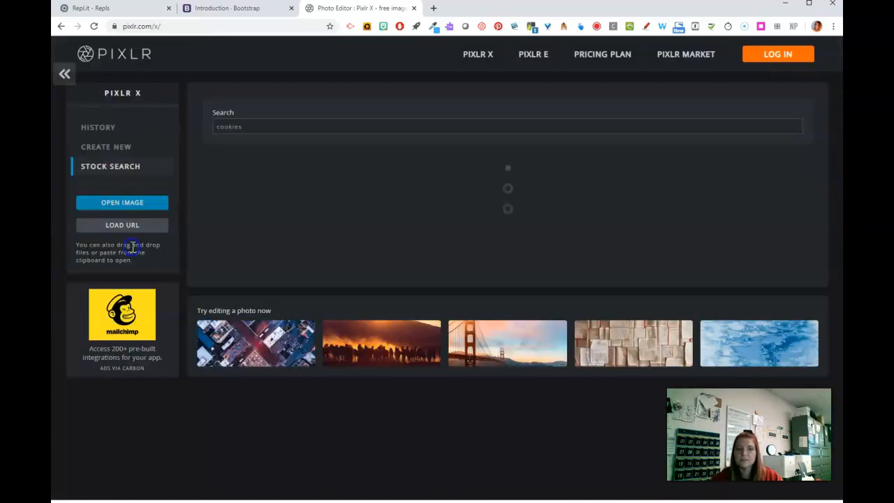
{"action": "left_click", "coordinate": [252, 130]}
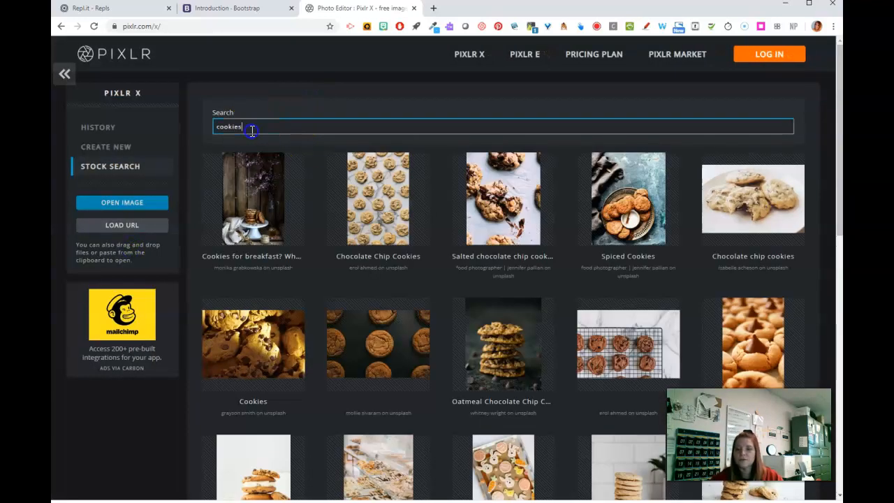
{"action": "left_click_drag", "start_coordinate": [252, 131], "coordinate": [196, 130]}
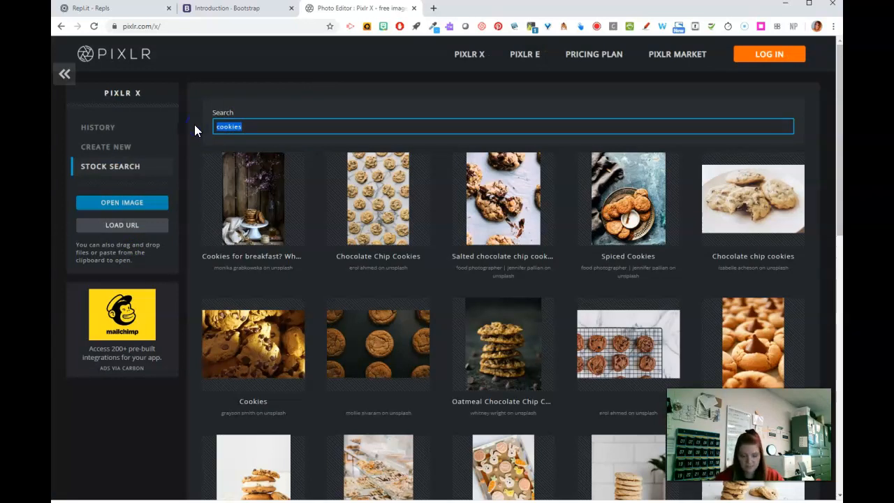
{"action": "type", "text": "summer"}
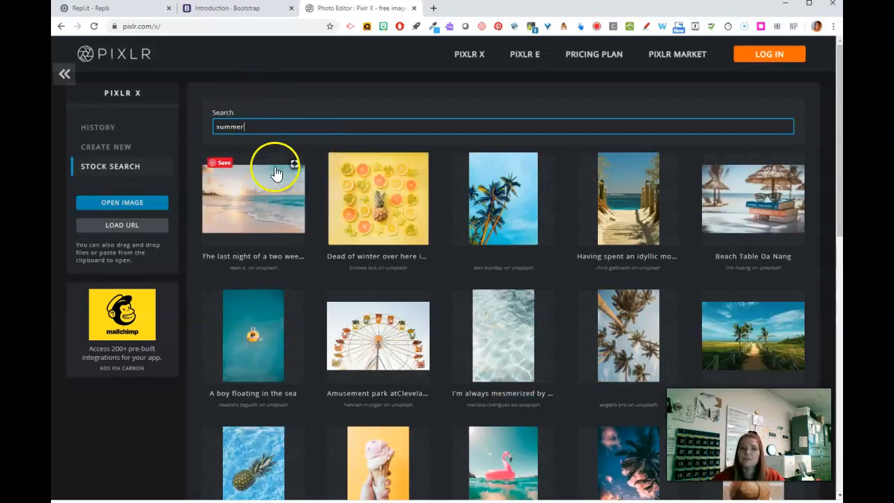
Add the stock photo "The last night of a two wee..." as a layer in the current document
{"action": "left_click", "coordinate": [254, 202]}
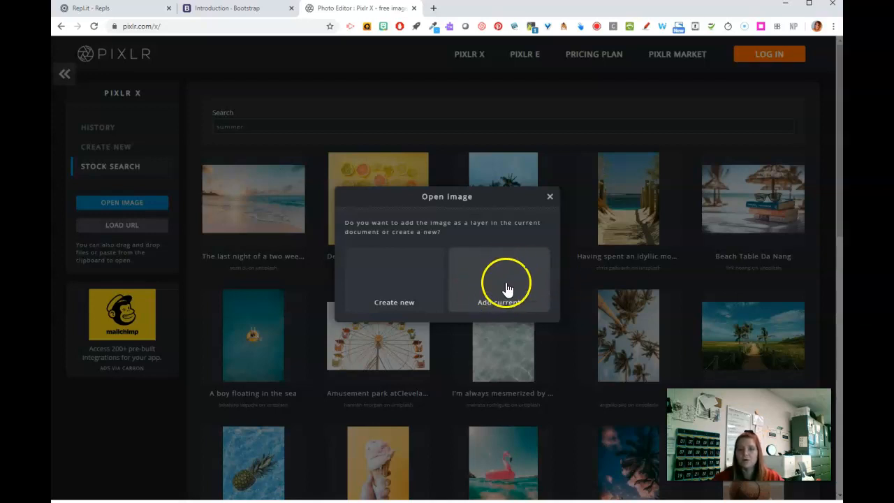
{"action": "left_click", "coordinate": [407, 283]}
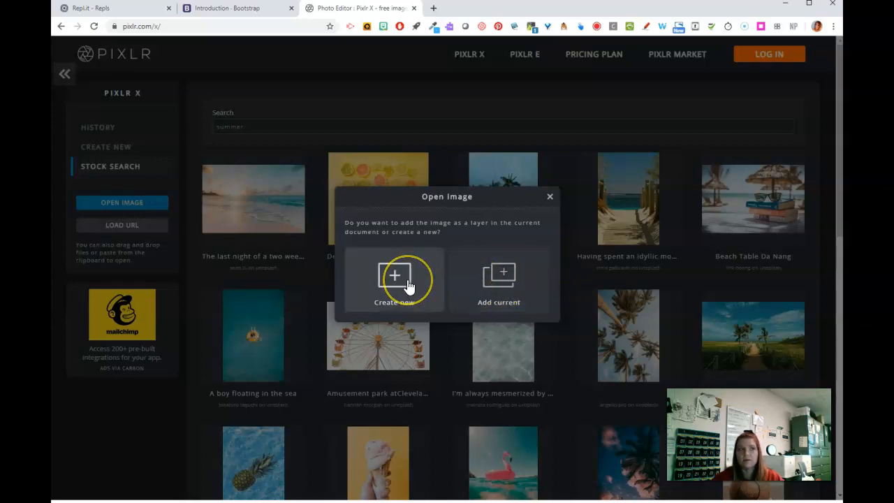
{"action": "left_click", "coordinate": [489, 283]}
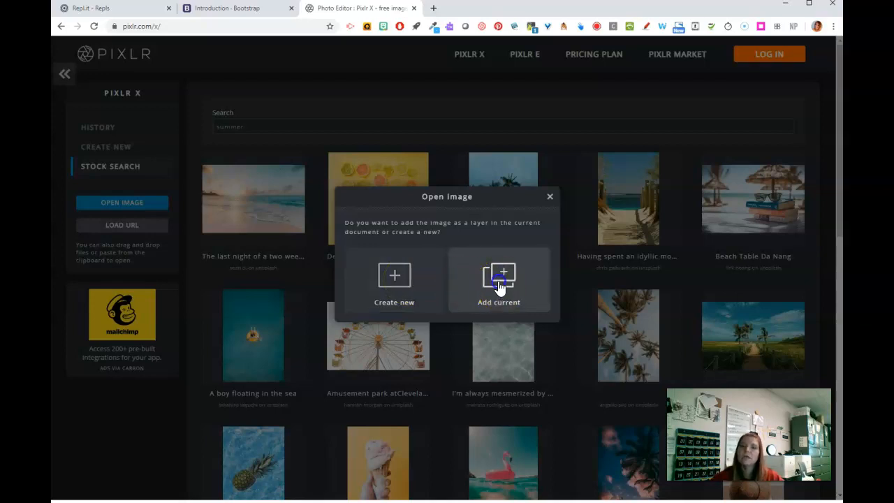
{"action": "left_click", "coordinate": [463, 283]}
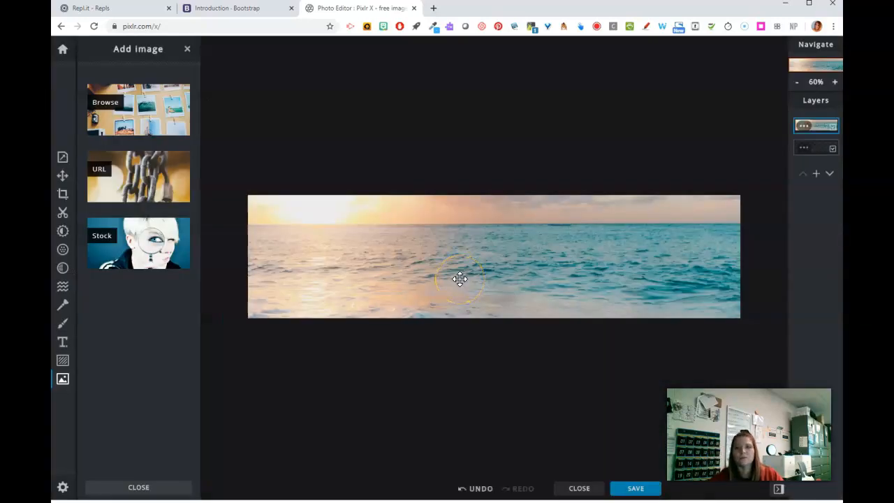
Scale down the beach photo layer and reposition it so the sun, horizon and shoreline fill the whole banner canvas
{"action": "left_click", "coordinate": [810, 60]}
{"action": "left_click", "coordinate": [801, 87]}
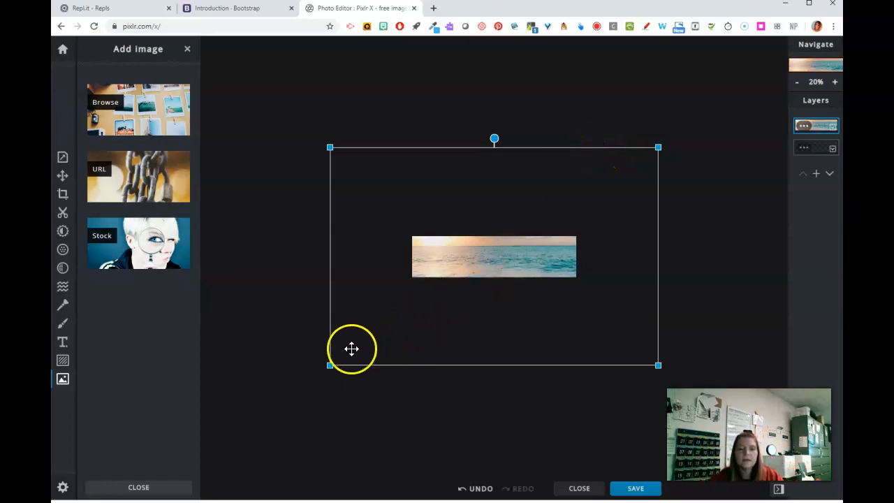
{"action": "left_click_drag", "start_coordinate": [329, 367], "coordinate": [400, 317]}
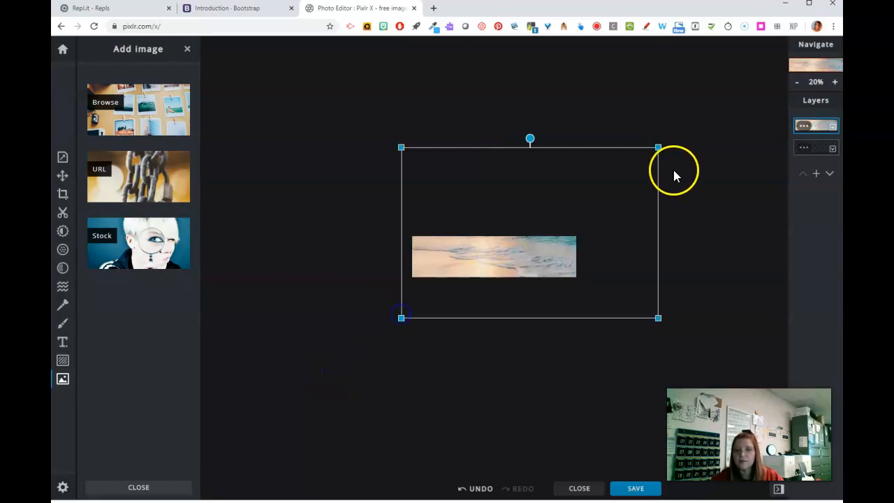
{"action": "left_click_drag", "start_coordinate": [657, 147], "coordinate": [581, 215]}
{"action": "left_click_drag", "start_coordinate": [530, 263], "coordinate": [483, 259]}
{"action": "left_click", "coordinate": [480, 258]}
{"action": "left_click_drag", "start_coordinate": [549, 259], "coordinate": [553, 259]}
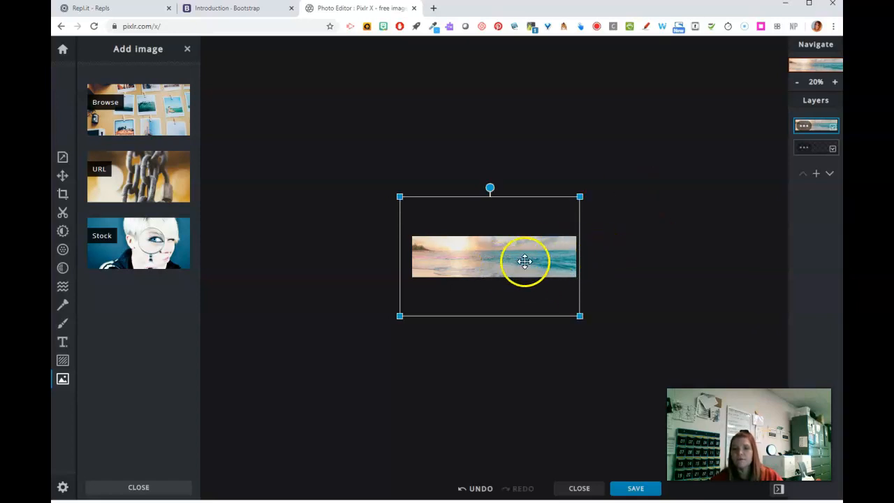
{"action": "left_click", "coordinate": [835, 81]}
{"action": "left_click", "coordinate": [835, 82]}
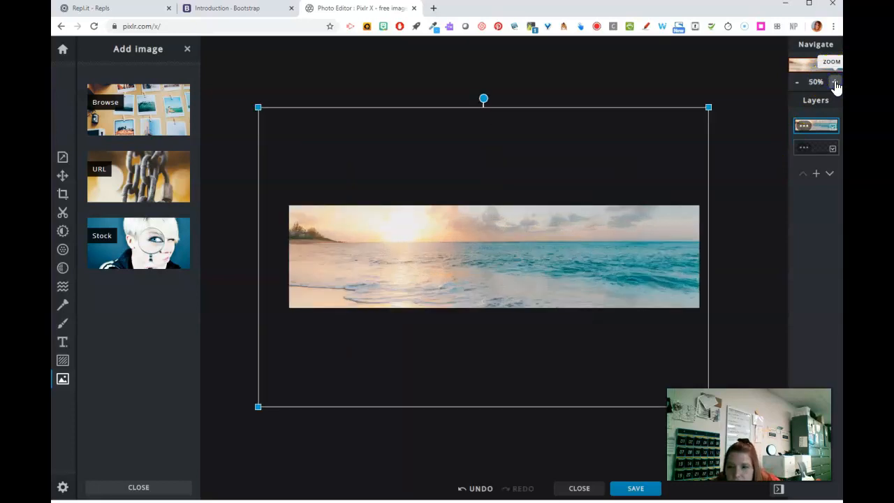
{"action": "left_click", "coordinate": [139, 489]}
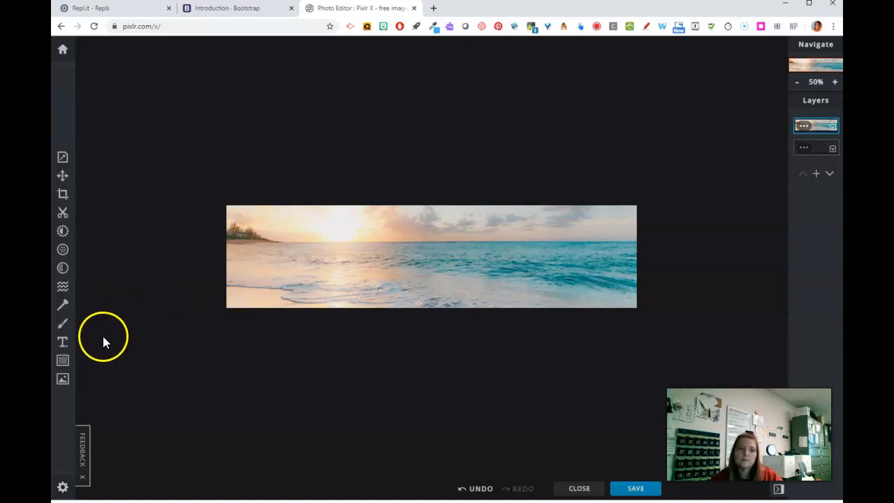
Add a new text layer to the banner and try the Artick font on its default wording
{"action": "left_click", "coordinate": [62, 343]}
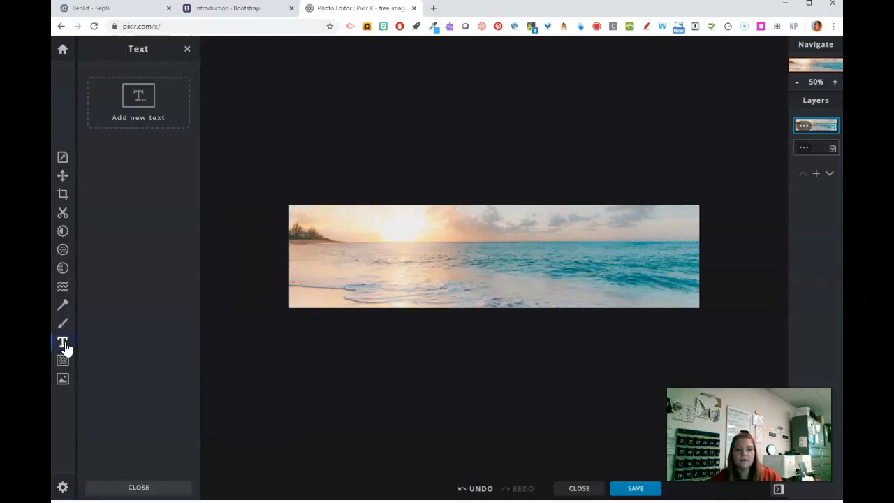
{"action": "left_click", "coordinate": [139, 102]}
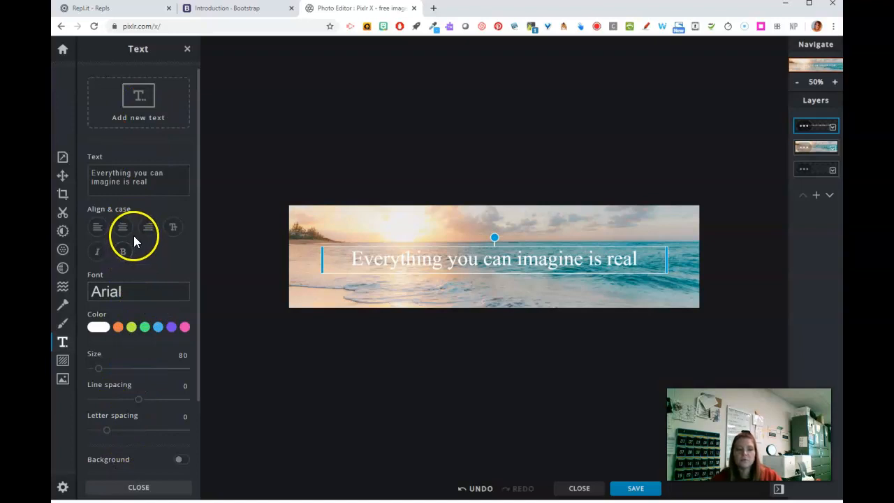
{"action": "left_click", "coordinate": [134, 293]}
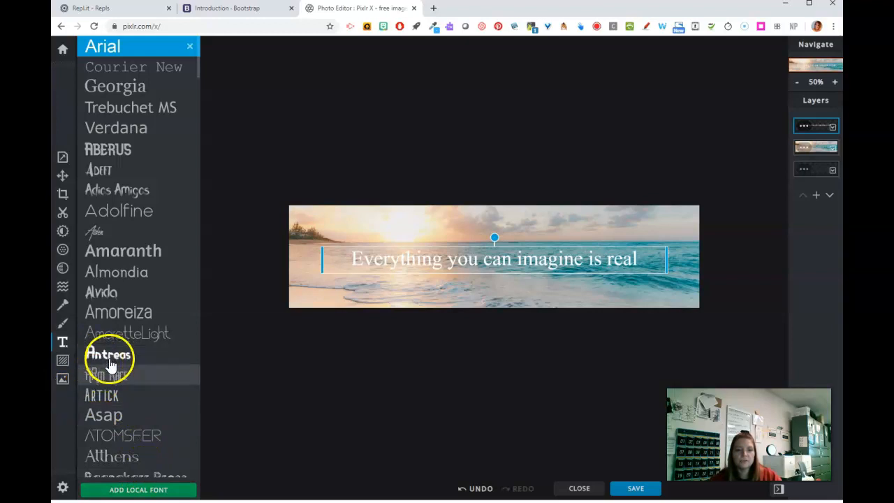
{"action": "left_click", "coordinate": [99, 395]}
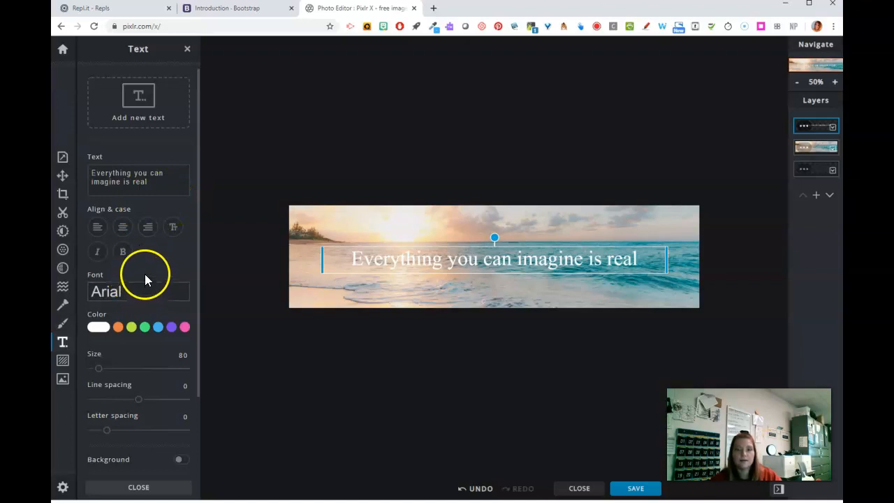
Replace the default wording of the text layer with "Love the Beach!"
{"action": "left_click", "coordinate": [153, 186]}
{"action": "key", "text": "ctrl+a"}
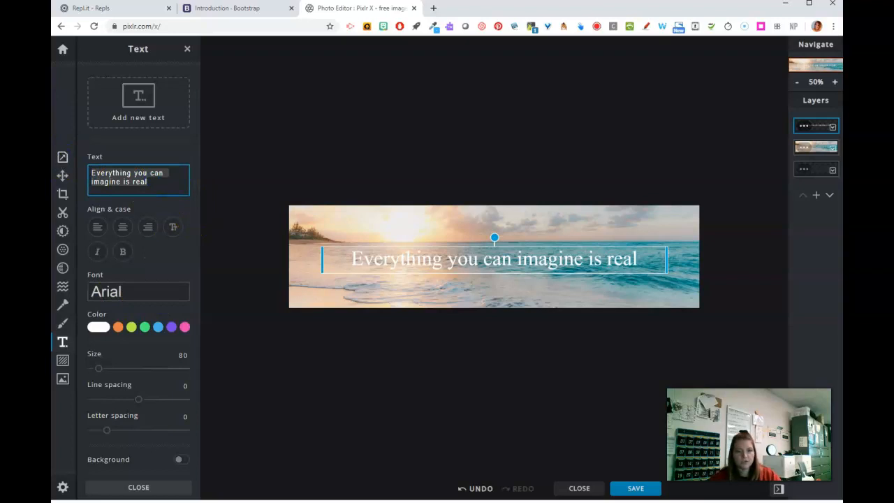
{"action": "type", "text": "Love the "}
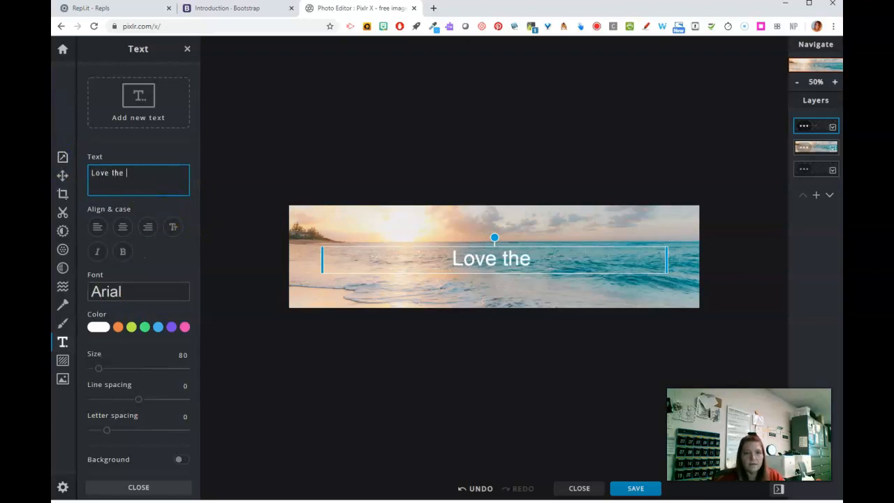
{"action": "type", "text": "Beach!"}
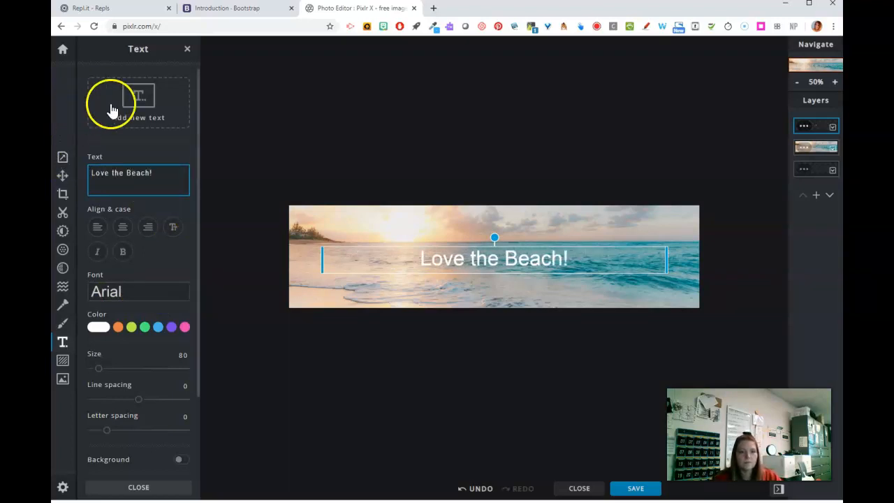
Set the "Love the Beach!" text to the Artick font and try bold formatting on it
{"action": "key", "text": "ctrl+a"}
{"action": "left_click", "coordinate": [132, 294]}
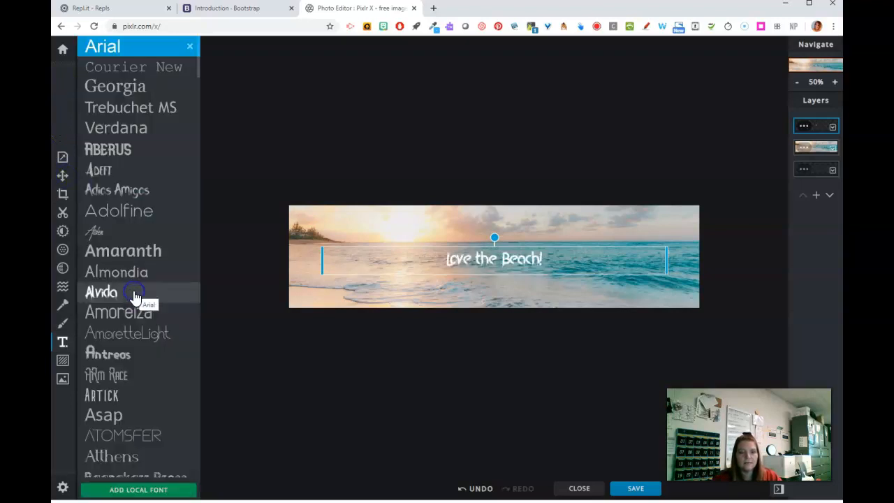
{"action": "left_click", "coordinate": [105, 396]}
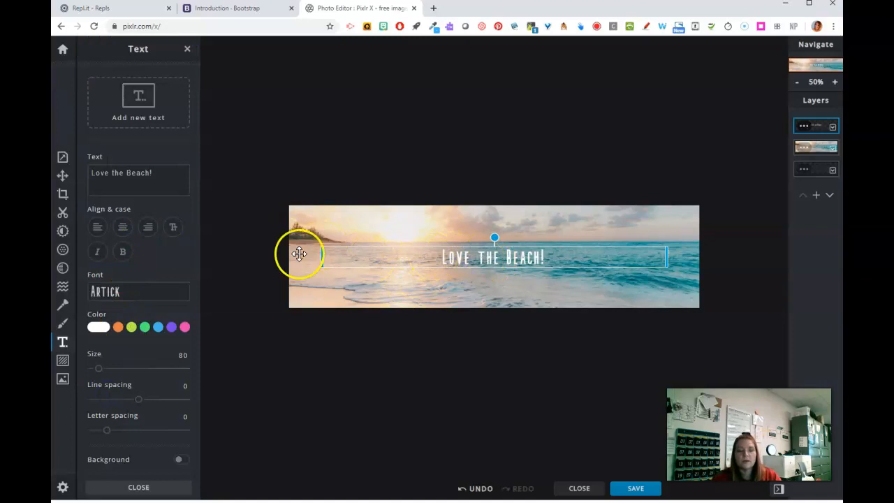
{"action": "left_click", "coordinate": [123, 253]}
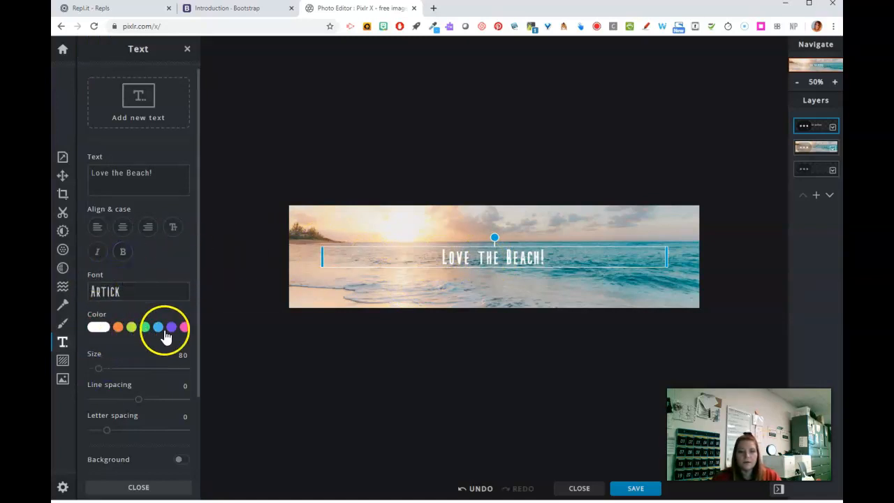
Enlarge the text to size 131 and place it over the water in the lower right part of the banner
{"action": "left_click_drag", "start_coordinate": [525, 253], "coordinate": [389, 223]}
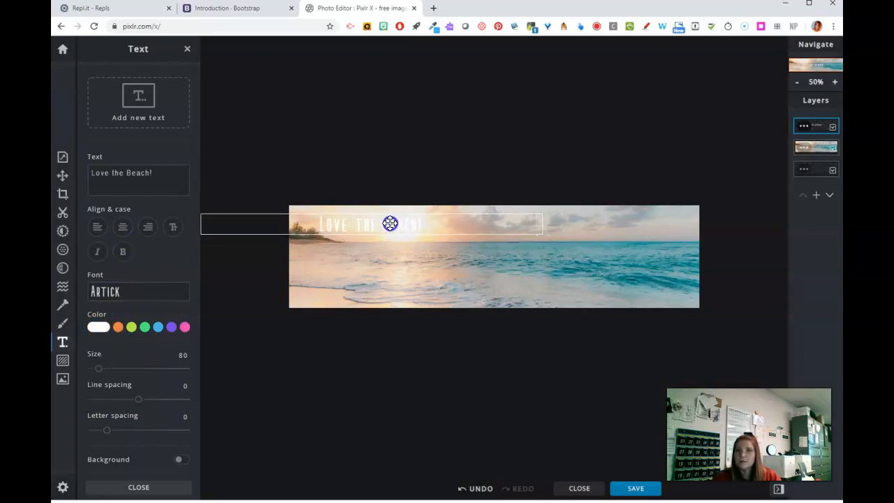
{"action": "left_click_drag", "start_coordinate": [390, 223], "coordinate": [645, 276]}
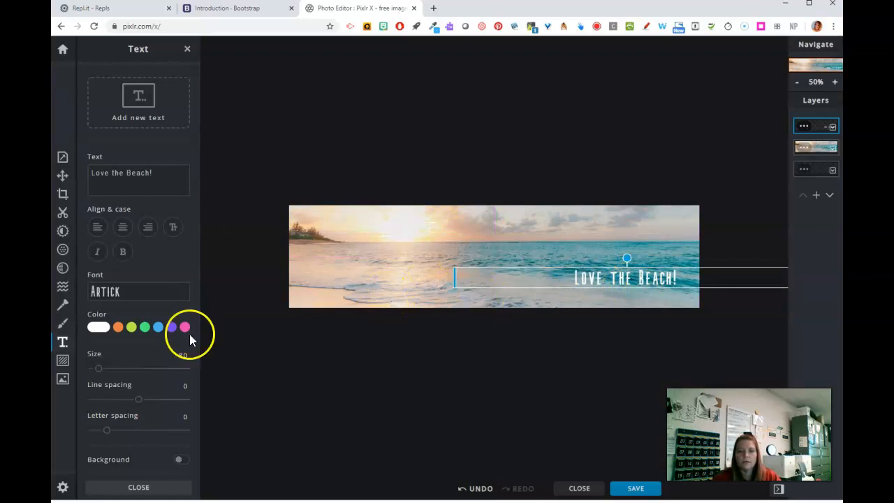
{"action": "left_click_drag", "start_coordinate": [100, 369], "coordinate": [104, 369]}
{"action": "left_click_drag", "start_coordinate": [572, 283], "coordinate": [549, 271]}
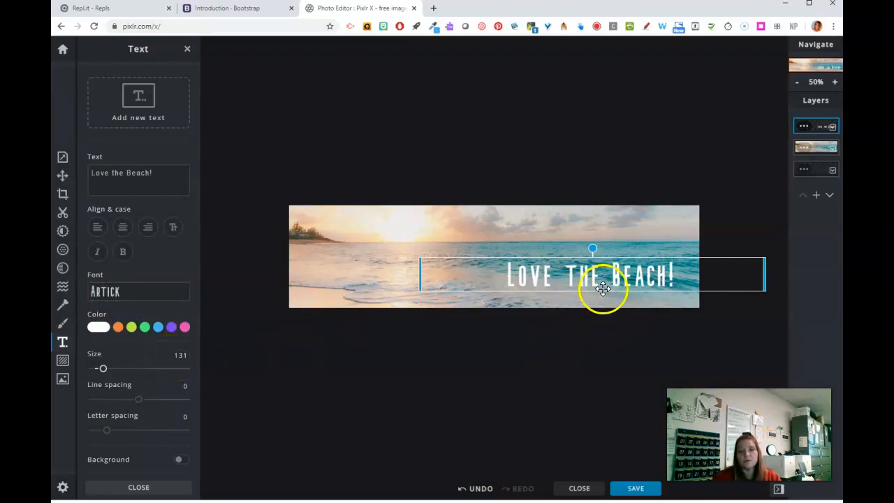
{"action": "left_click_drag", "start_coordinate": [612, 278], "coordinate": [586, 276]}
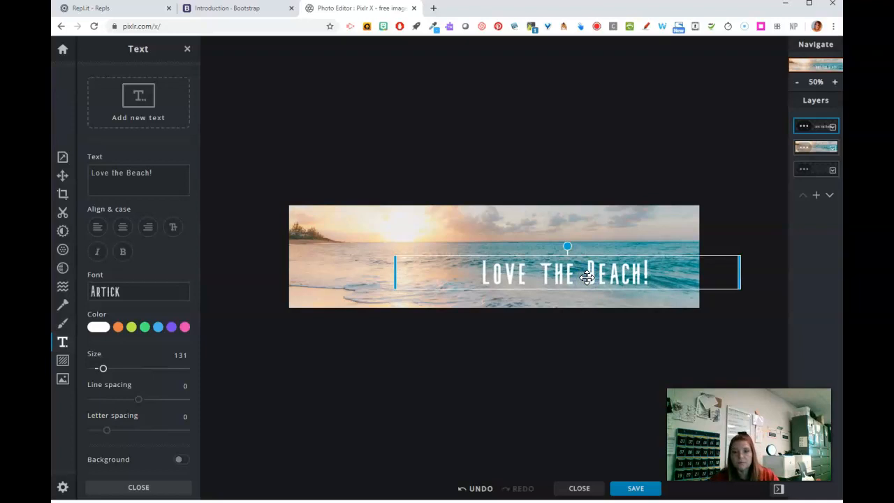
Try a background and an outline on the text, switching each effect off again
{"action": "left_click", "coordinate": [184, 462]}
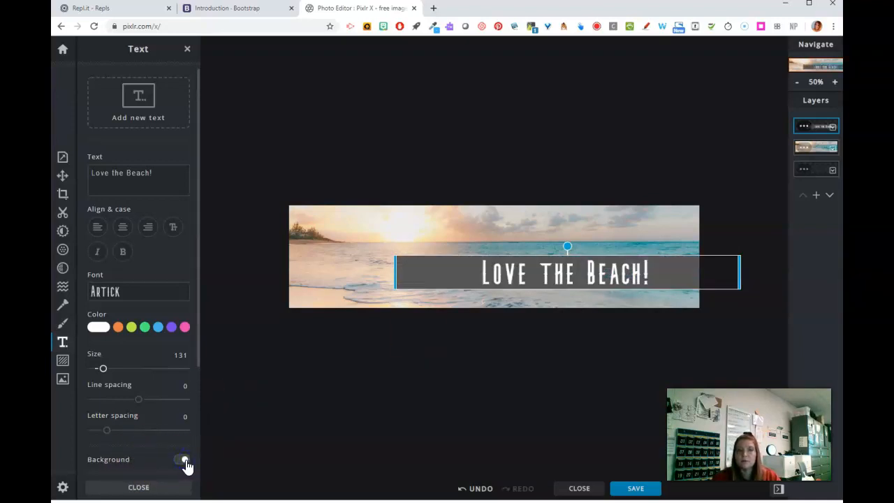
{"action": "left_click", "coordinate": [184, 462]}
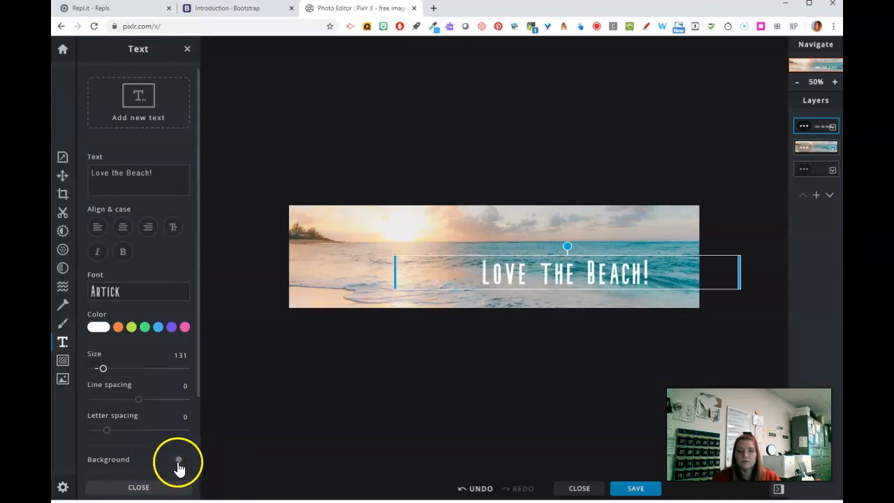
{"action": "scroll", "coordinate": [175, 458], "scroll_direction": "down", "scroll_amount": 2}
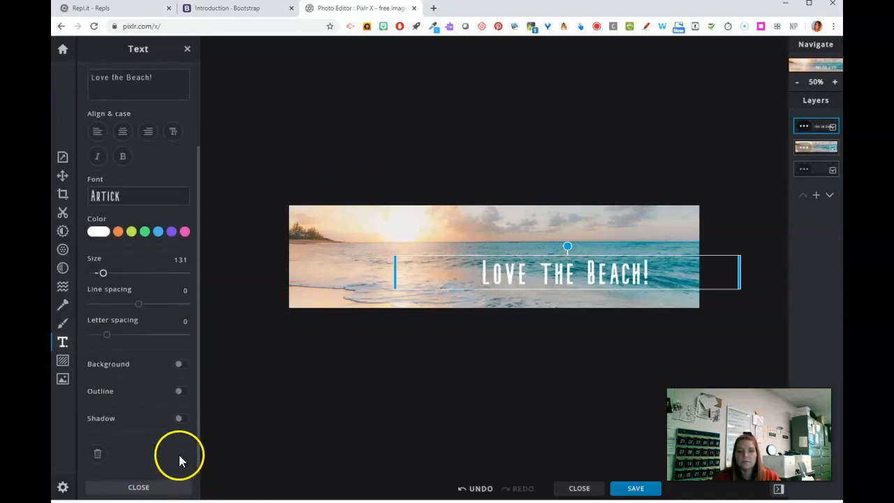
{"action": "left_click", "coordinate": [183, 392]}
{"action": "left_click", "coordinate": [183, 393]}
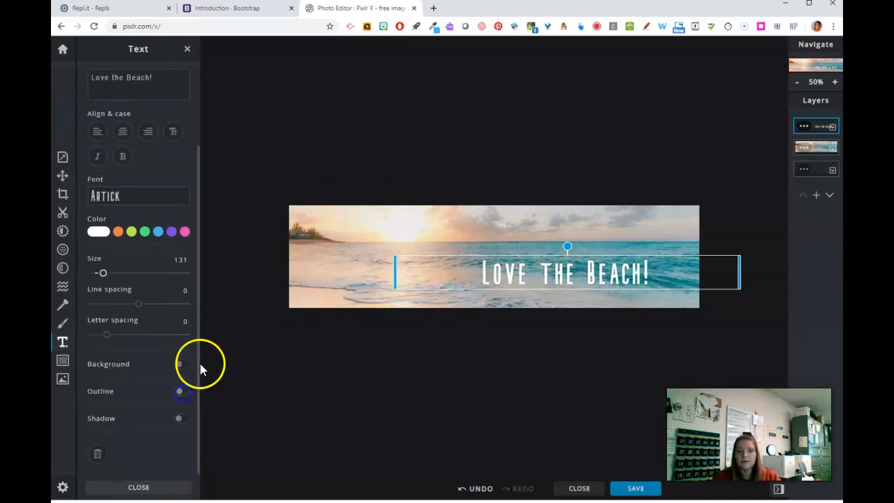
Enable the shadow effect on the text and shift the text slightly to the right and up on the banner
{"action": "left_click", "coordinate": [182, 419]}
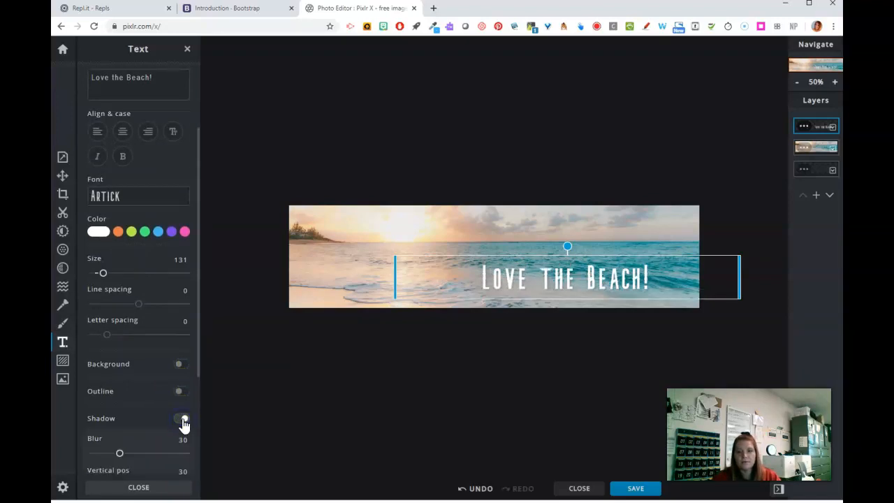
{"action": "left_click", "coordinate": [183, 420]}
{"action": "left_click", "coordinate": [184, 420]}
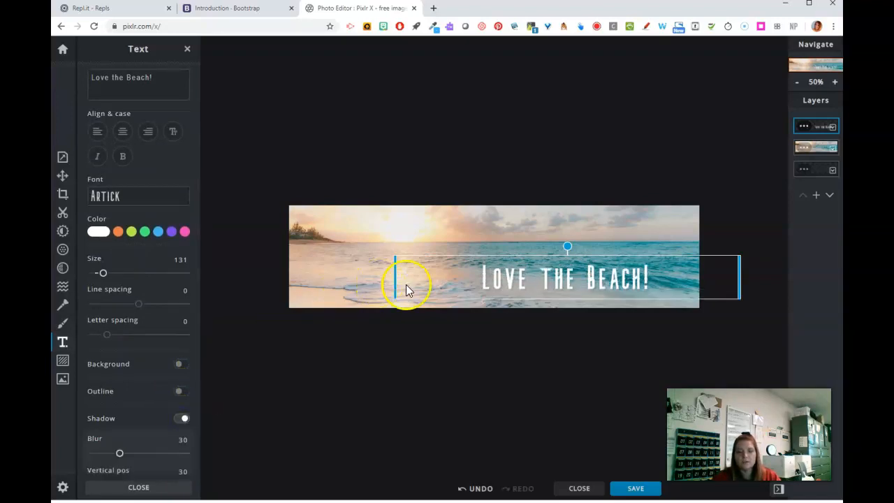
{"action": "left_click_drag", "start_coordinate": [585, 277], "coordinate": [605, 275]}
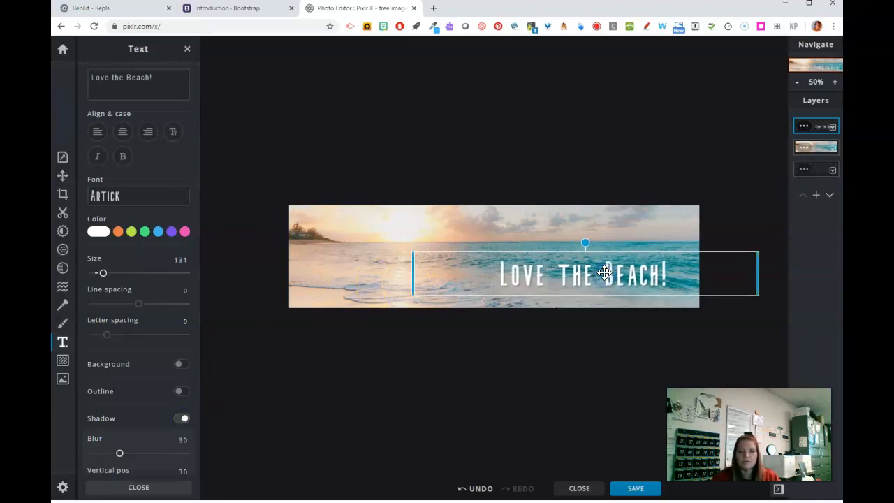
{"action": "scroll", "coordinate": [178, 452], "scroll_direction": "down", "scroll_amount": 2}
{"action": "scroll", "coordinate": [178, 452], "scroll_direction": "down", "scroll_amount": 1}
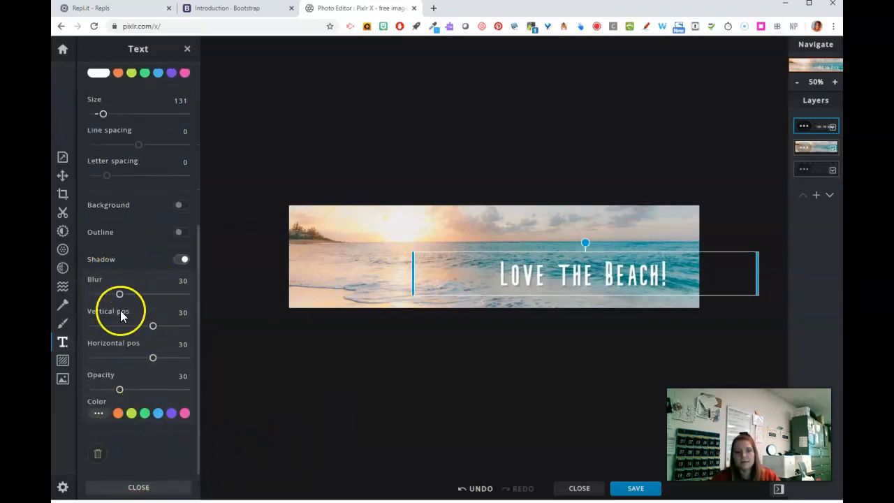
{"action": "scroll", "coordinate": [148, 367], "scroll_direction": "up", "scroll_amount": 5}
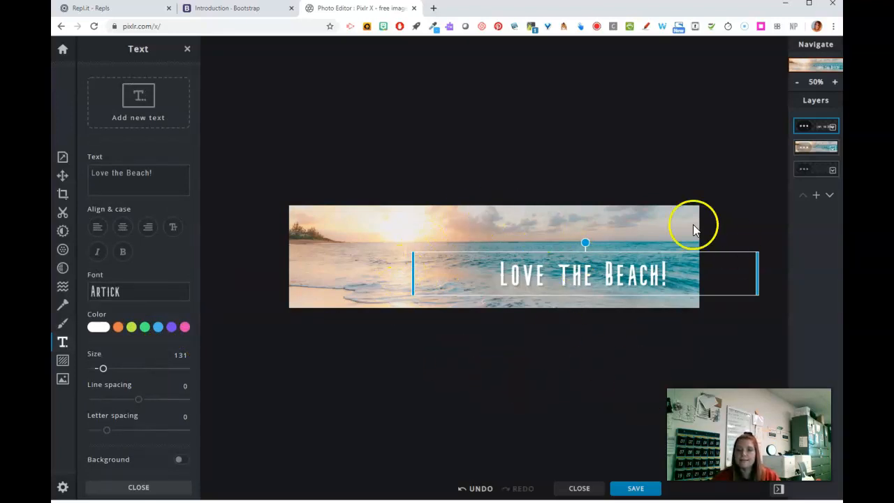
Name the banner export "summer1" and download it as a JPG image
{"action": "left_click", "coordinate": [635, 489]}
{"action": "left_click", "coordinate": [520, 199]}
{"action": "left_click_drag", "start_coordinate": [519, 201], "coordinate": [439, 198]}
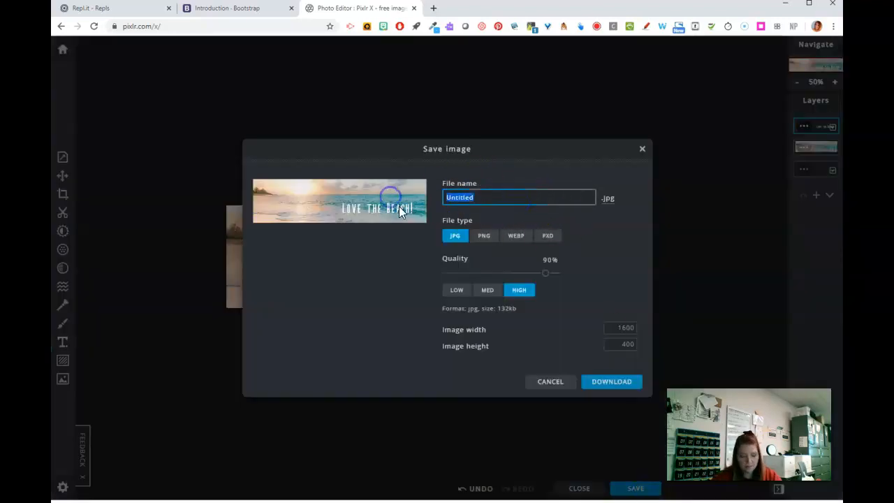
{"action": "type", "text": "summer1"}
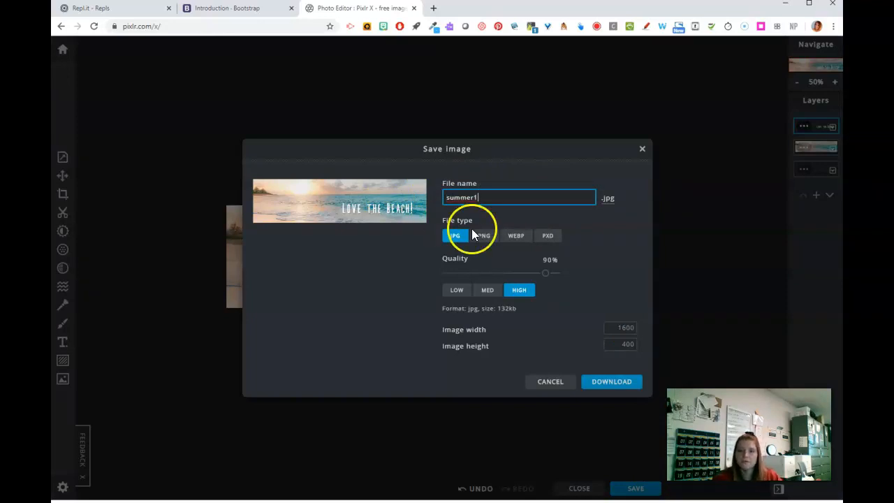
{"action": "left_click", "coordinate": [620, 384]}
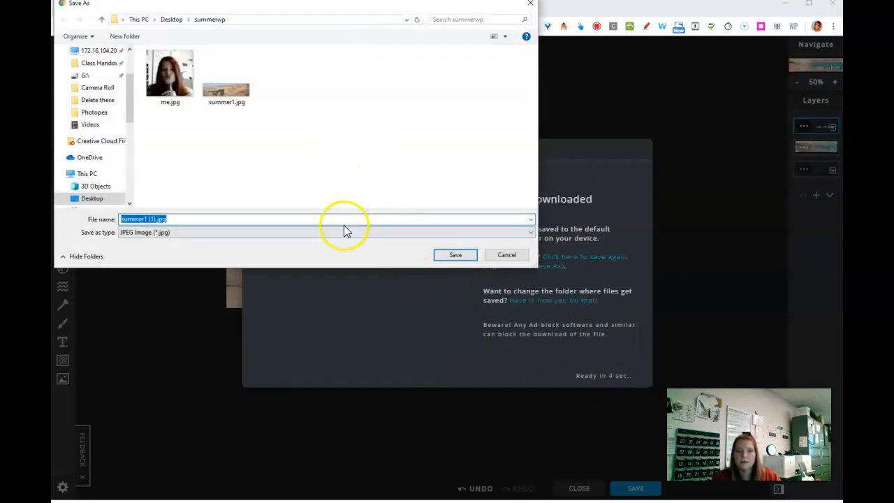
Save the downloaded banner as "summer2" in the summerwp folder and dismiss the save dialog
{"action": "type", "text": "summer"}
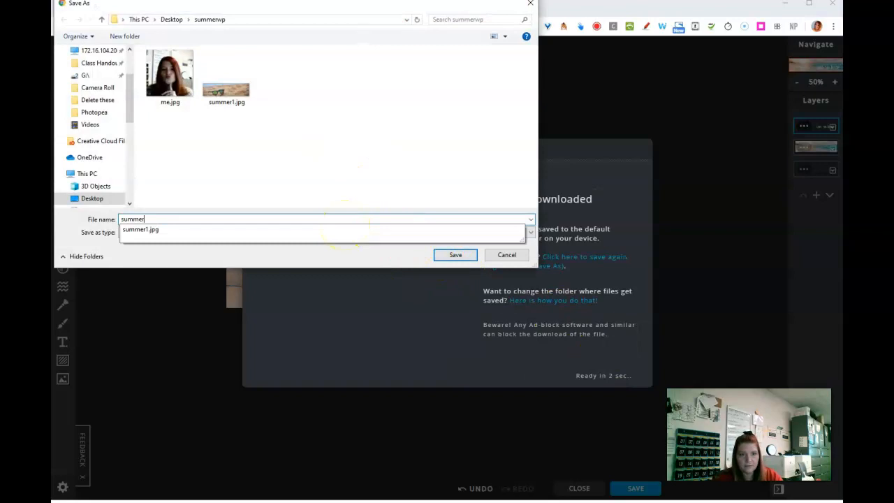
{"action": "type", "text": "2"}
{"action": "key", "text": "Return"}
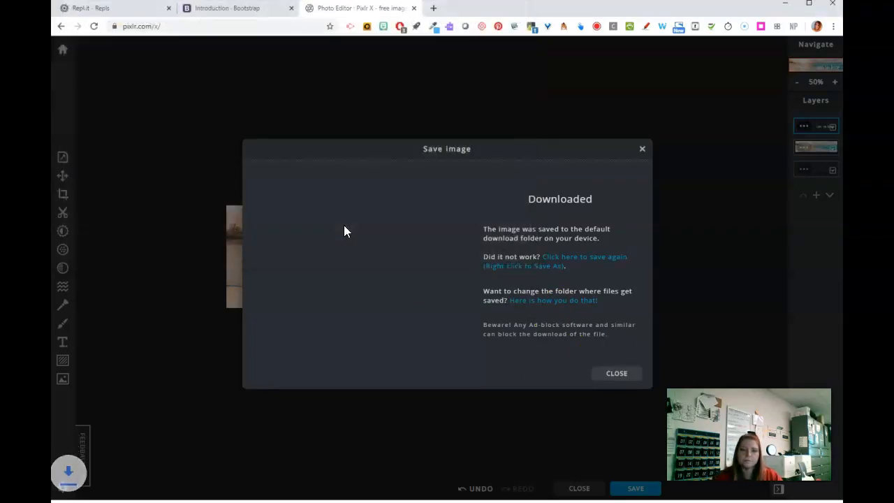
{"action": "left_click", "coordinate": [622, 373]}
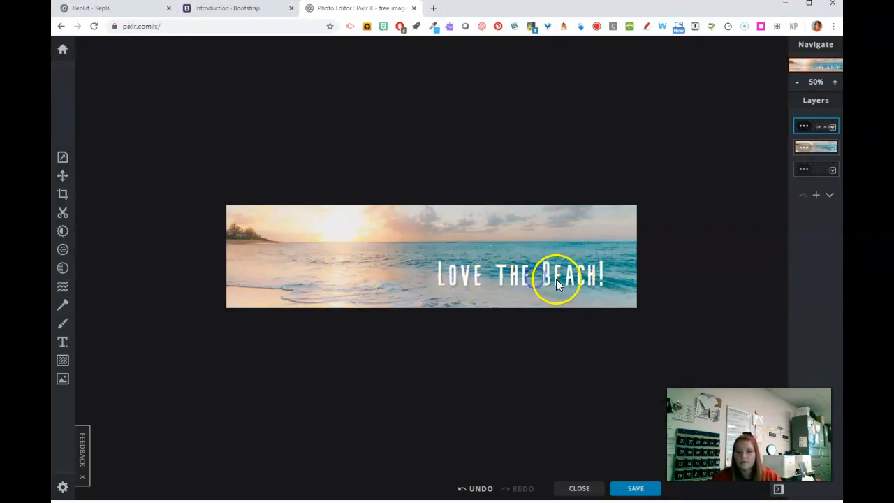
Replace the "Love the Beach!" text on the banner with "Sun, Sun, Sun!"
{"action": "left_click", "coordinate": [819, 149]}
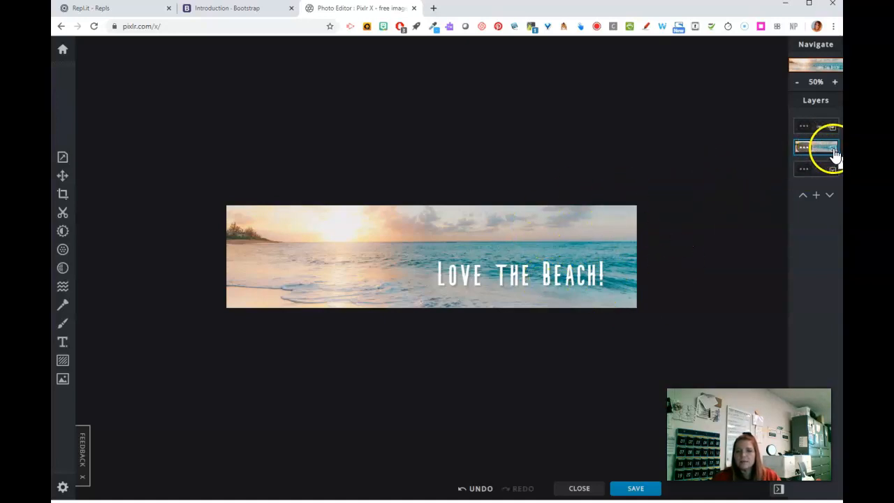
{"action": "left_click", "coordinate": [62, 342]}
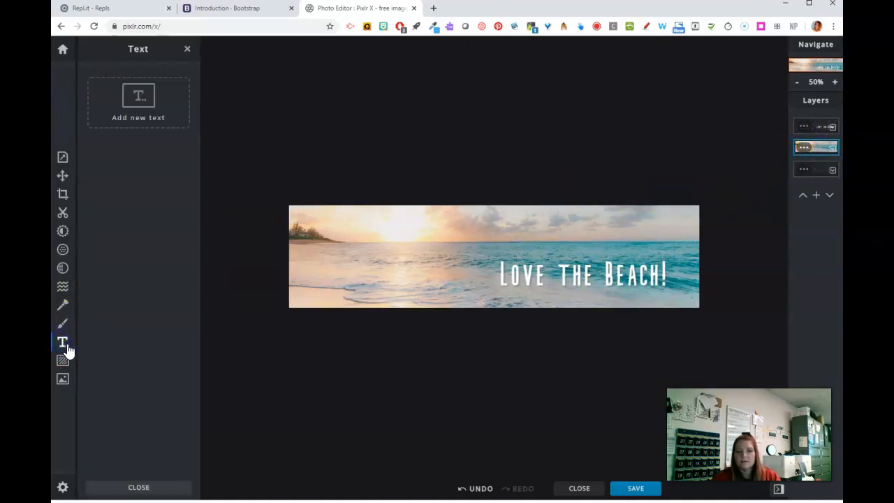
{"action": "left_click", "coordinate": [817, 127]}
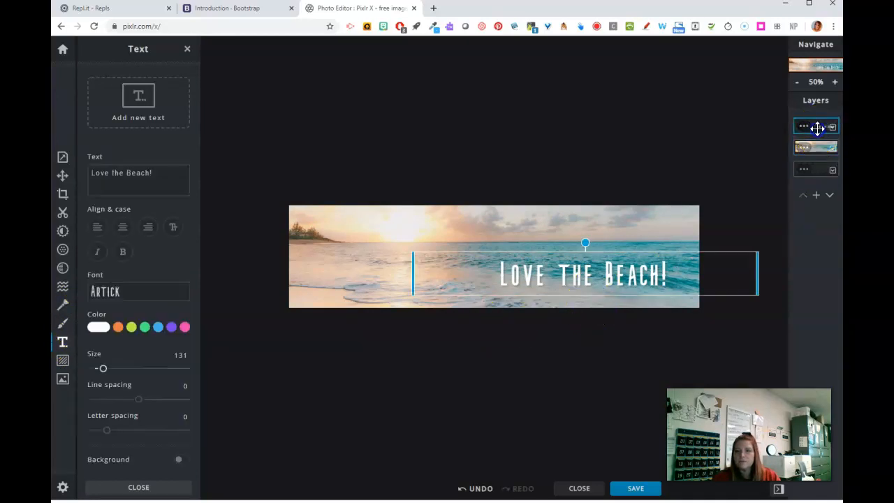
{"action": "double_click", "coordinate": [537, 258]}
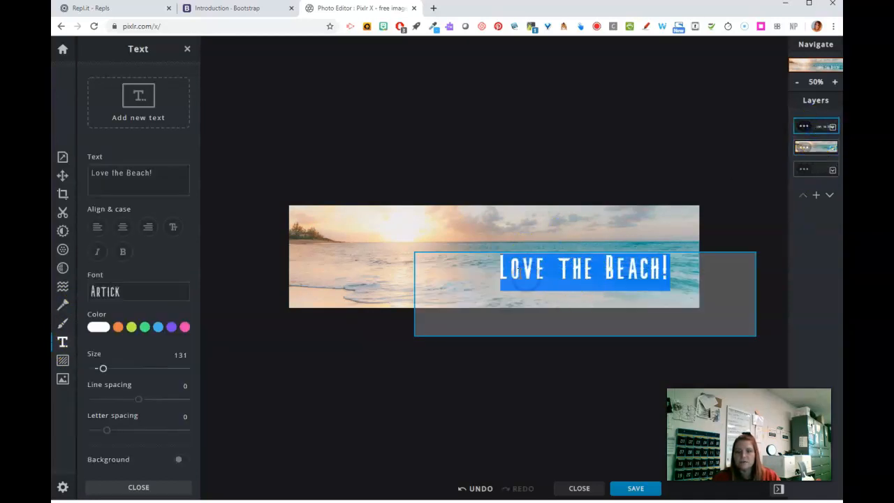
{"action": "type", "text": "Sun."}
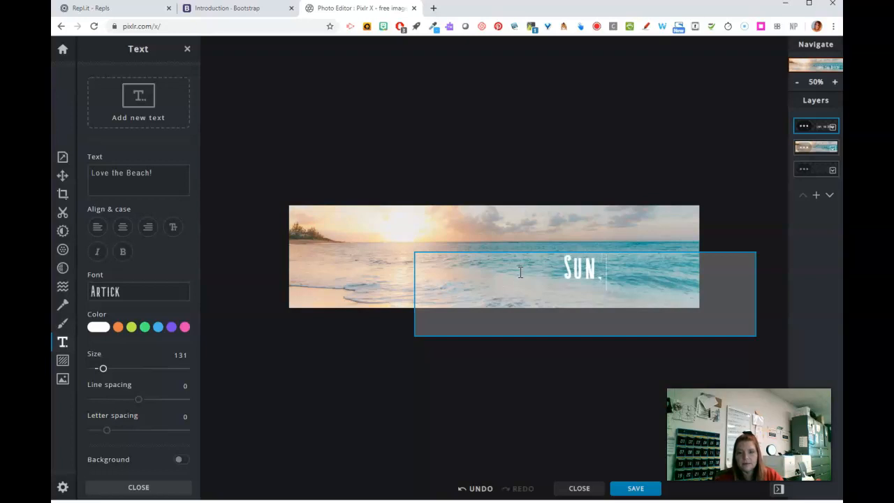
{"action": "type", "text": " Sun. Sun!"}
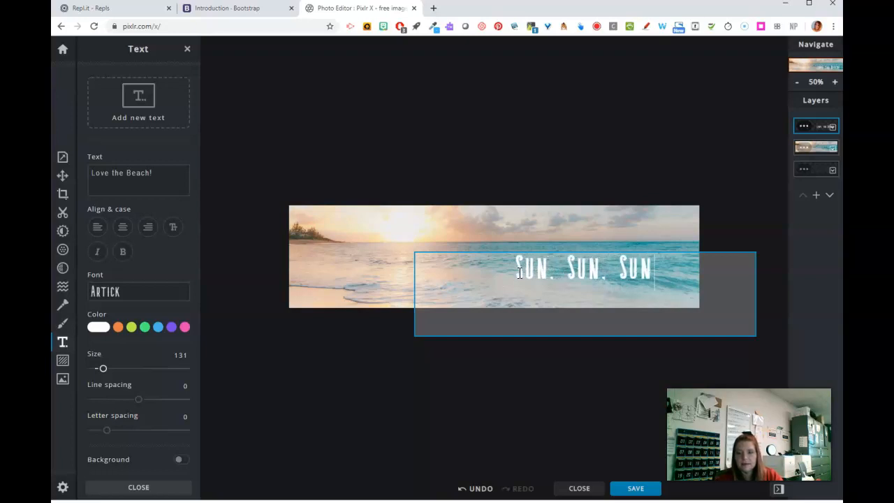
{"action": "left_click", "coordinate": [528, 258]}
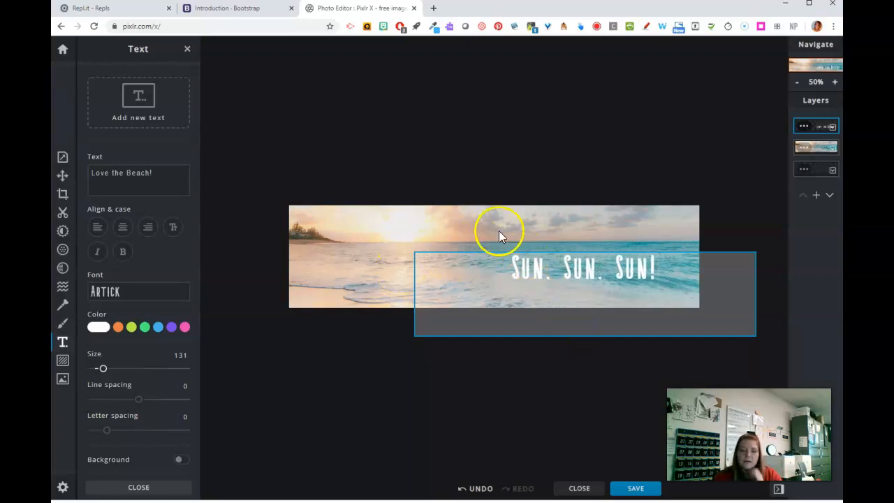
{"action": "left_click", "coordinate": [521, 225]}
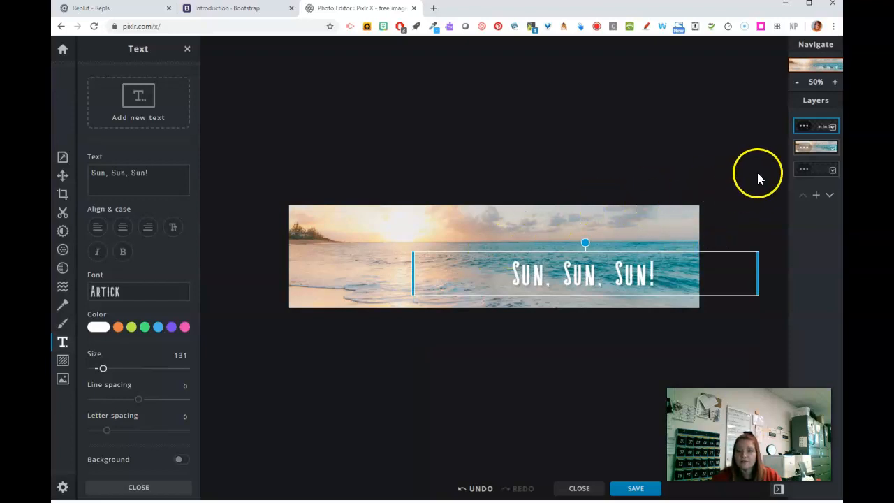
Search the stock images for "sunny" and add the "Twin Peaks sunset" photo to the banner as a new layer
{"action": "left_click", "coordinate": [816, 151]}
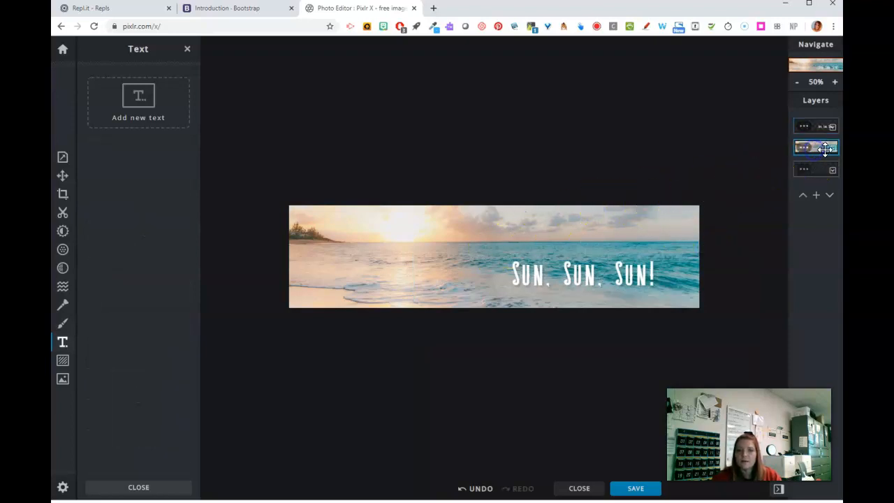
{"action": "left_click", "coordinate": [62, 378]}
{"action": "left_click", "coordinate": [112, 243]}
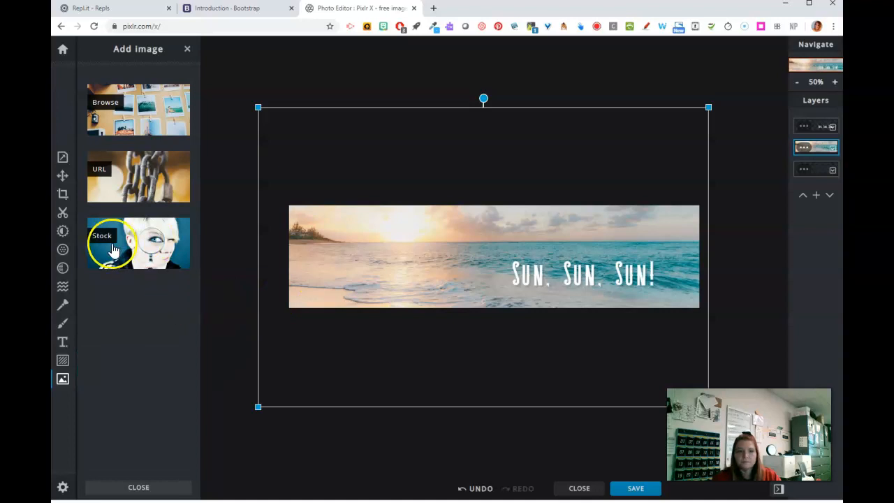
{"action": "left_click_drag", "start_coordinate": [273, 128], "coordinate": [91, 105]}
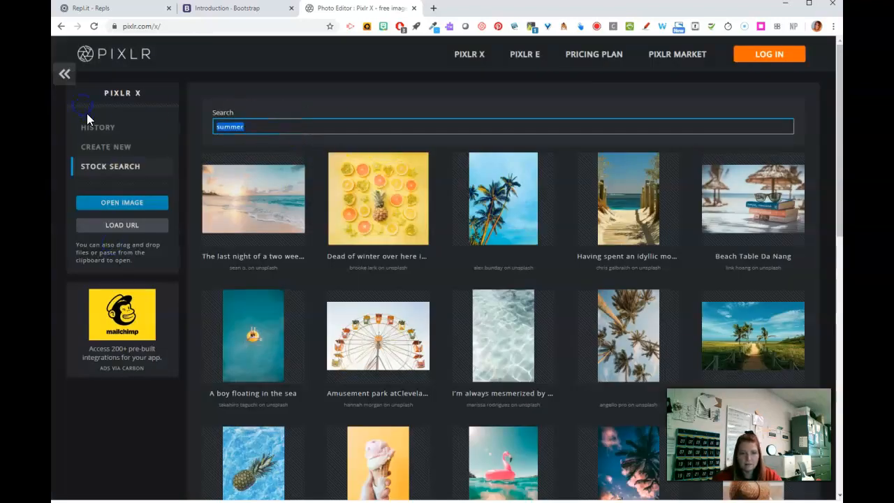
{"action": "type", "text": "sunny"}
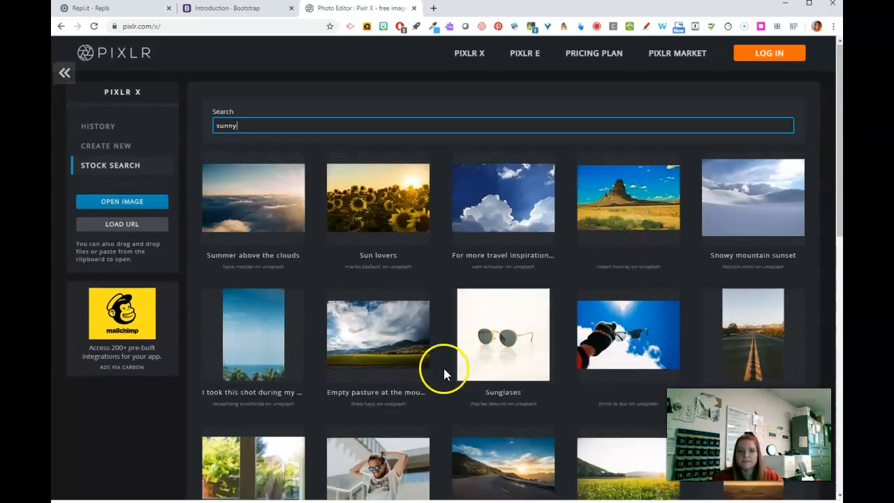
{"action": "scroll", "coordinate": [444, 368], "scroll_direction": "down", "scroll_amount": 2}
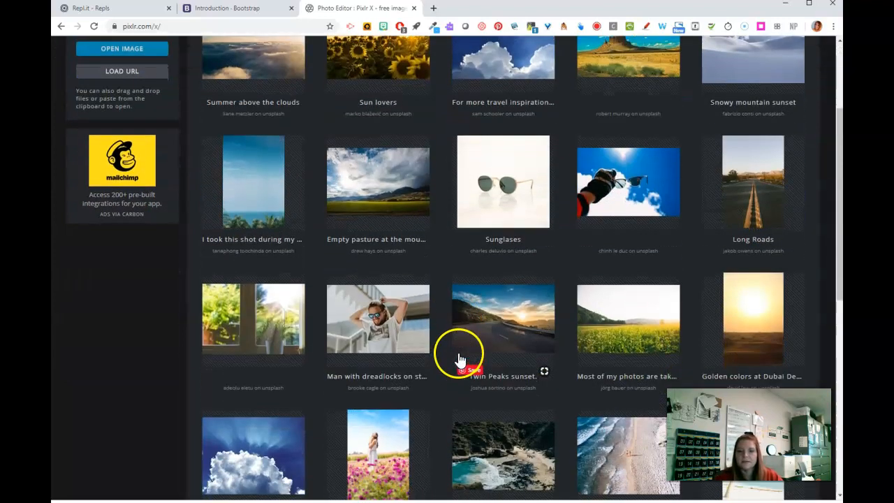
{"action": "left_click", "coordinate": [510, 323]}
{"action": "left_click", "coordinate": [495, 303]}
{"action": "left_click", "coordinate": [477, 293]}
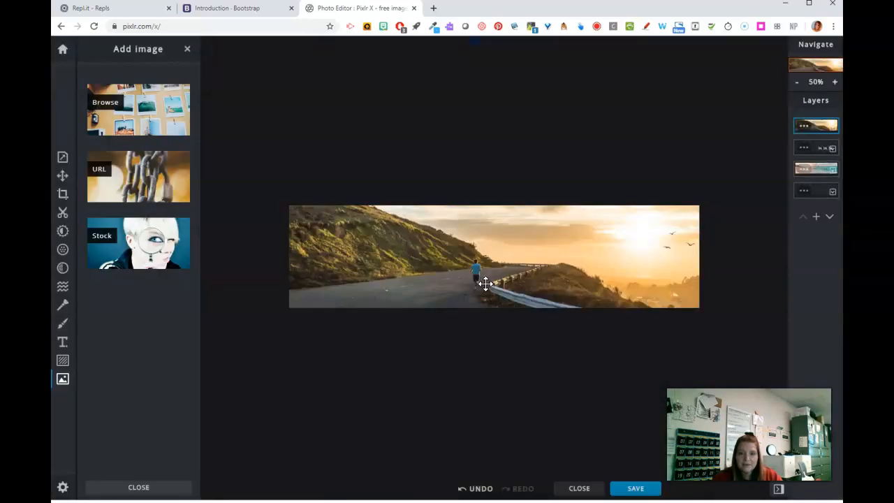
Delete the beach photo layer and move the sunset road photo beneath the text layer
{"action": "left_click", "coordinate": [818, 168]}
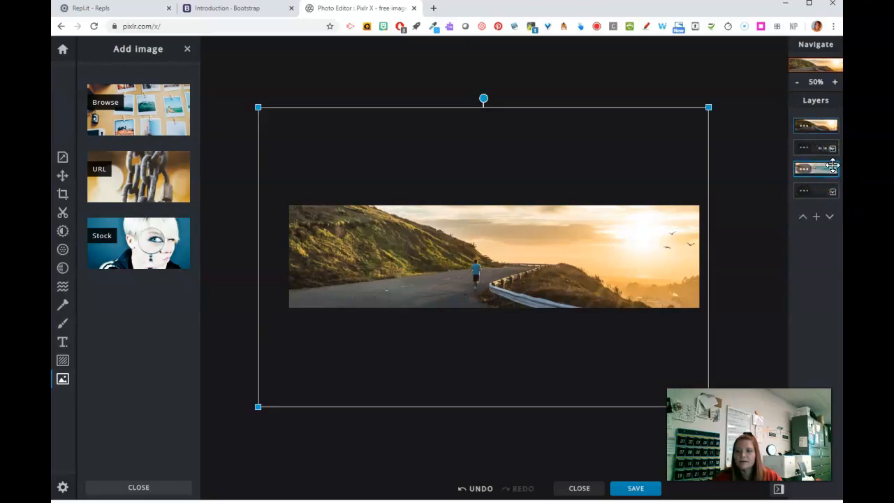
{"action": "left_click", "coordinate": [805, 169]}
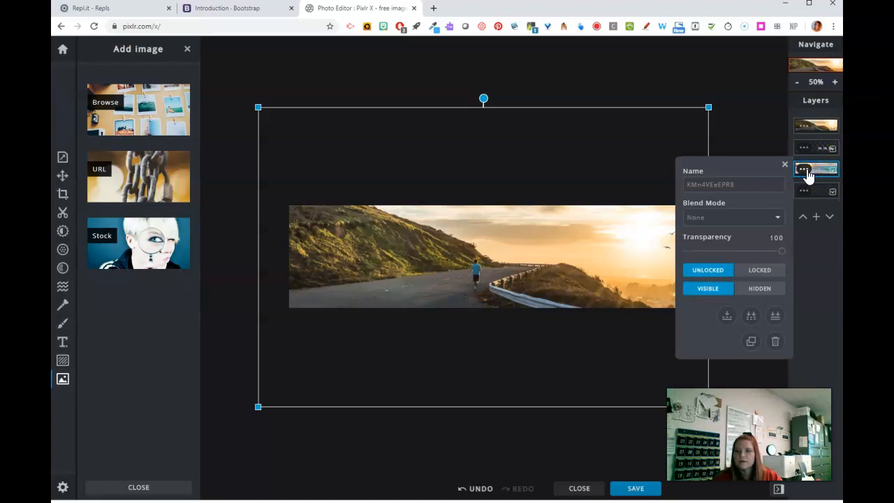
{"action": "left_click", "coordinate": [775, 341]}
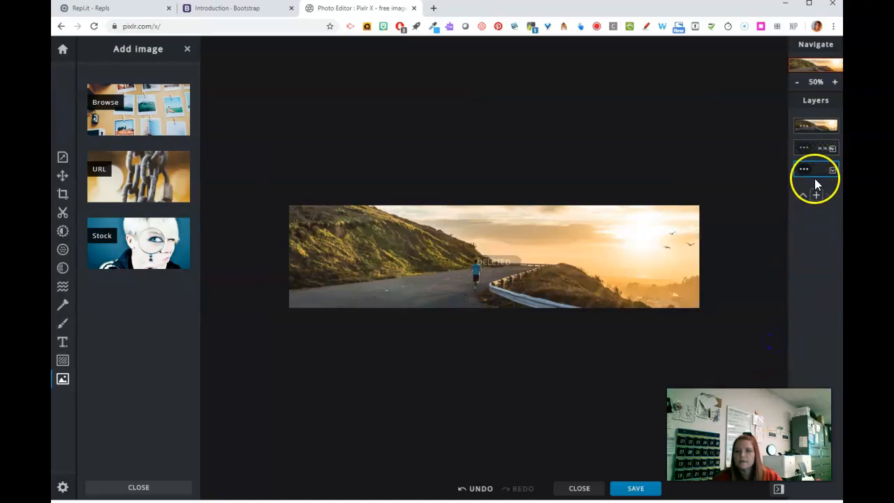
{"action": "left_click_drag", "start_coordinate": [820, 140], "coordinate": [818, 151]}
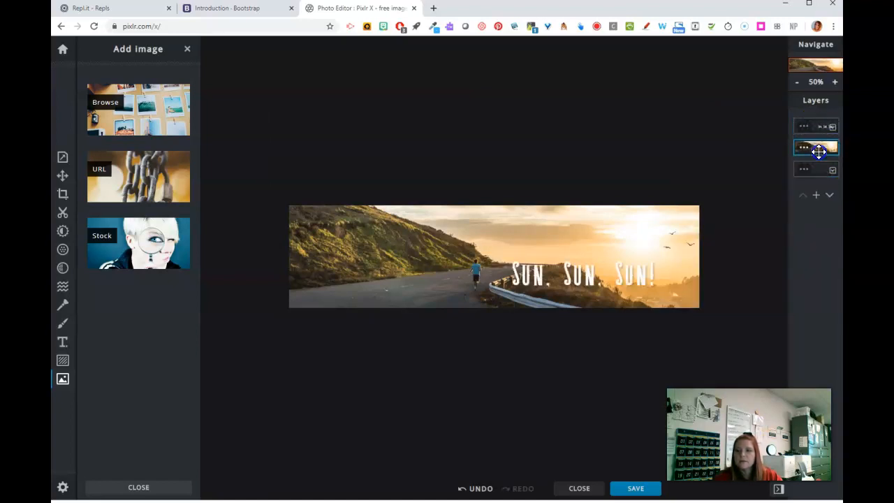
Move the "Sun, Sun, Sun!" text to the upper-left part of the banner, over the hillside
{"action": "left_click", "coordinate": [816, 128]}
{"action": "left_click_drag", "start_coordinate": [594, 296], "coordinate": [405, 232]}
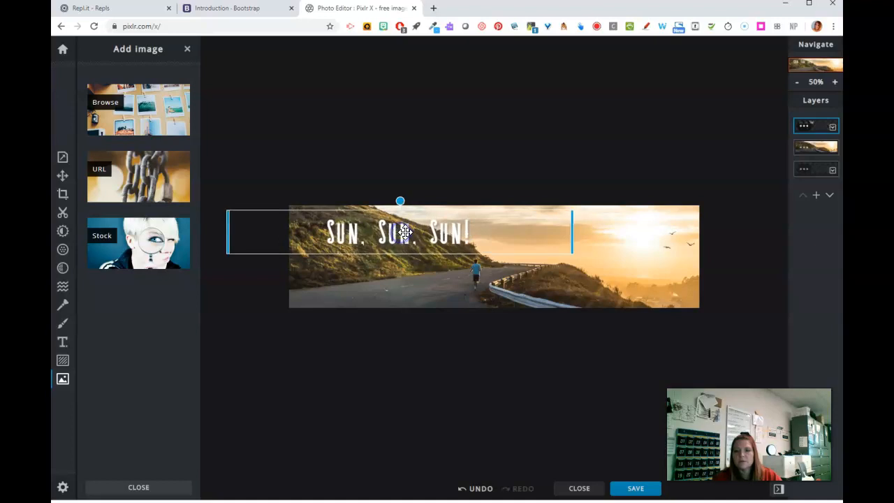
{"action": "left_click", "coordinate": [526, 333]}
Export the banner as a JPG named "summer3" into the summerwp folder and dismiss the save dialog
{"action": "left_click", "coordinate": [635, 489]}
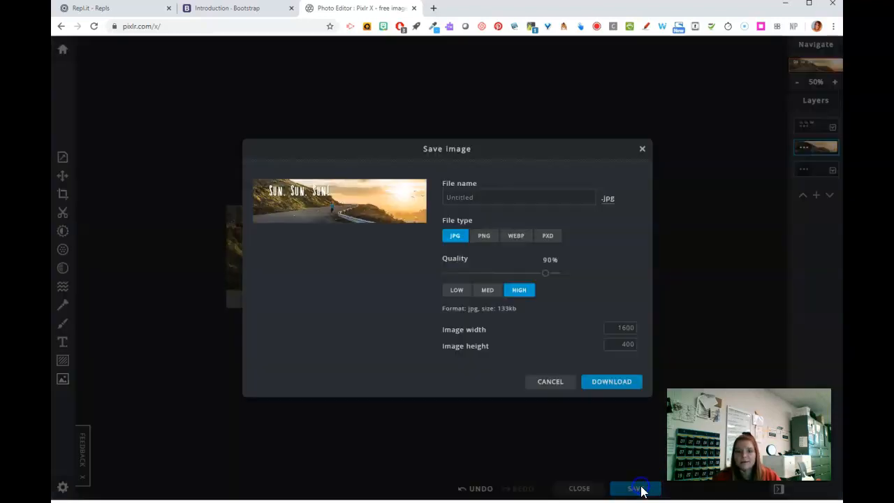
{"action": "left_click", "coordinate": [454, 194]}
{"action": "key", "text": "BackSpace"}
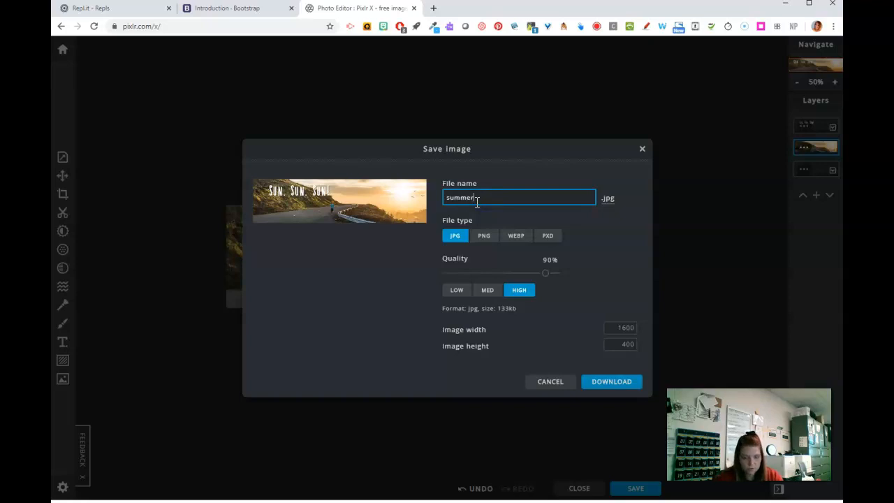
{"action": "type", "text": "summer3"}
{"action": "left_click", "coordinate": [619, 385]}
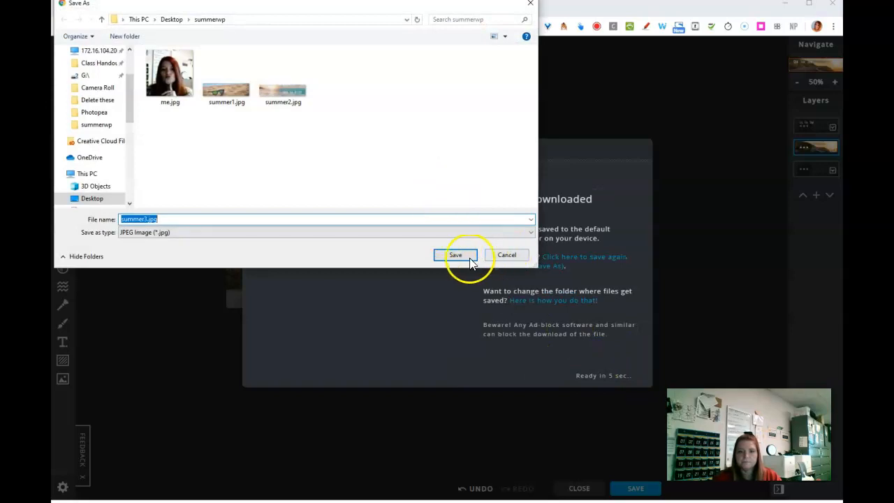
{"action": "left_click", "coordinate": [455, 255]}
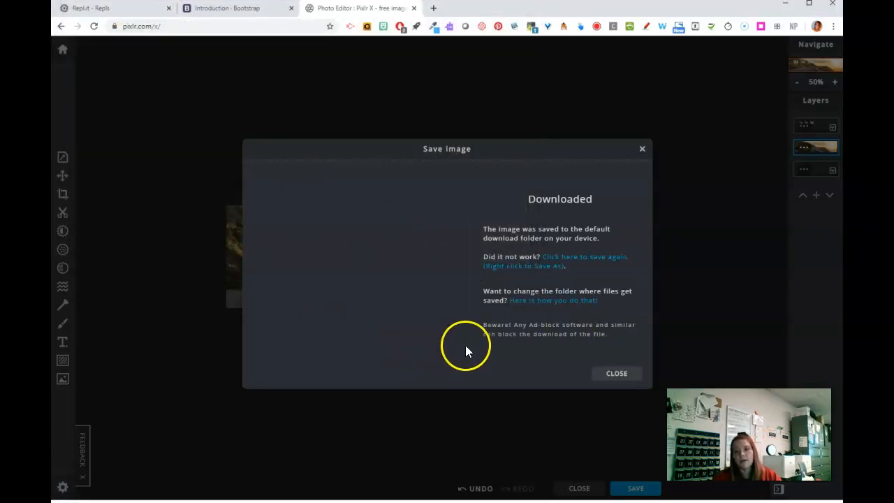
{"action": "left_click", "coordinate": [617, 374]}
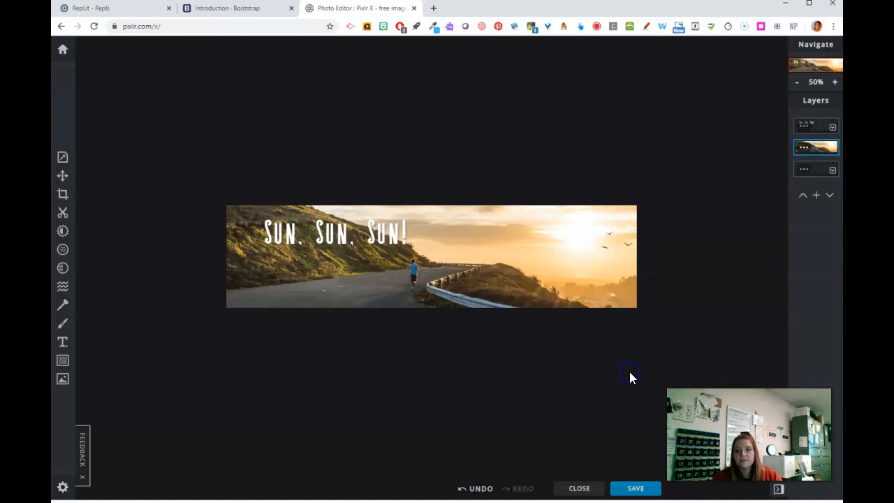
Remove the finished banner from the history and create a new blank image 25 by 25 px
{"action": "left_click", "coordinate": [69, 52]}
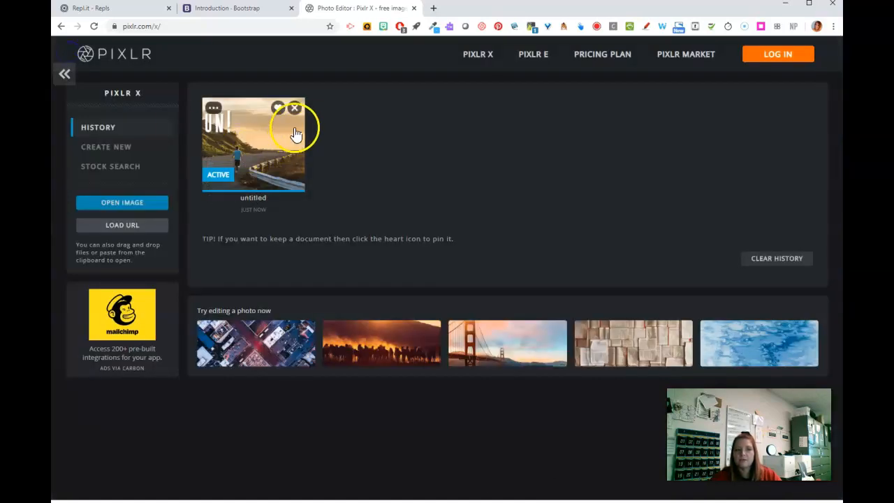
{"action": "left_click", "coordinate": [294, 106]}
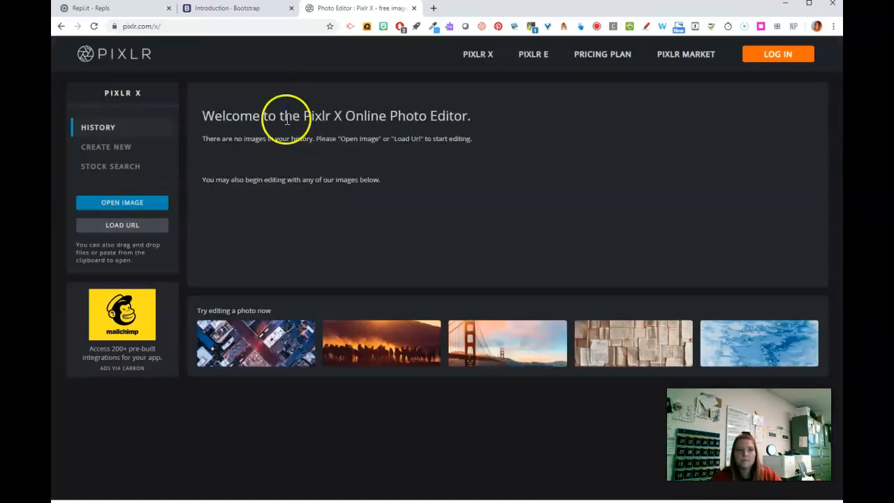
{"action": "left_click", "coordinate": [126, 151]}
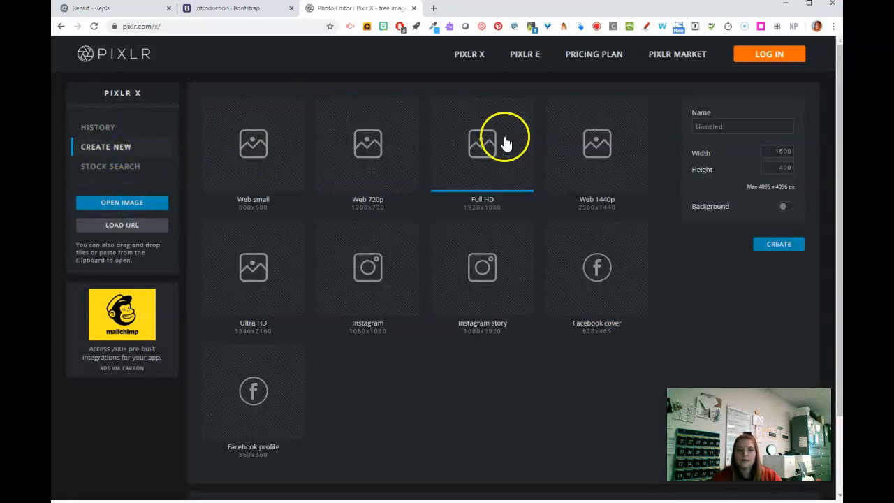
{"action": "left_click", "coordinate": [777, 151]}
{"action": "left_click_drag", "start_coordinate": [777, 151], "coordinate": [826, 150]}
{"action": "type", "text": "25"}
{"action": "left_click", "coordinate": [775, 167]}
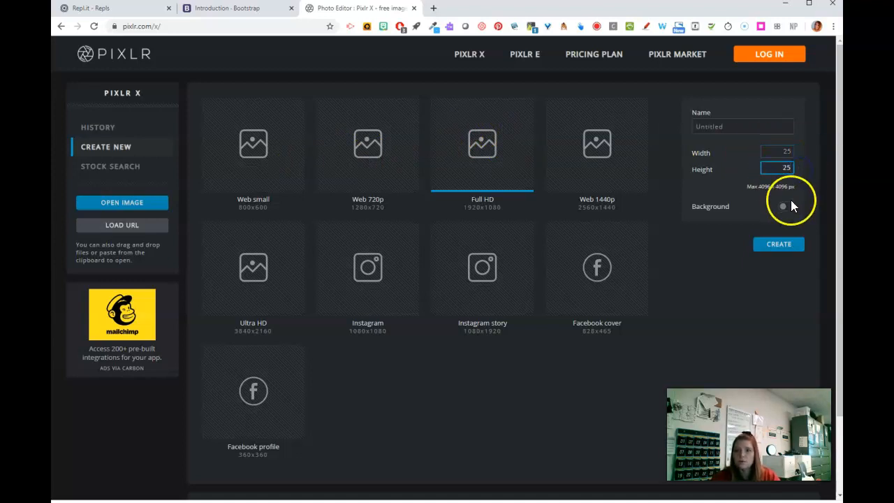
{"action": "left_click", "coordinate": [780, 245]}
Browse the stock images for something to add to the small canvas and search for "sun clipart"
{"action": "left_click", "coordinate": [835, 83]}
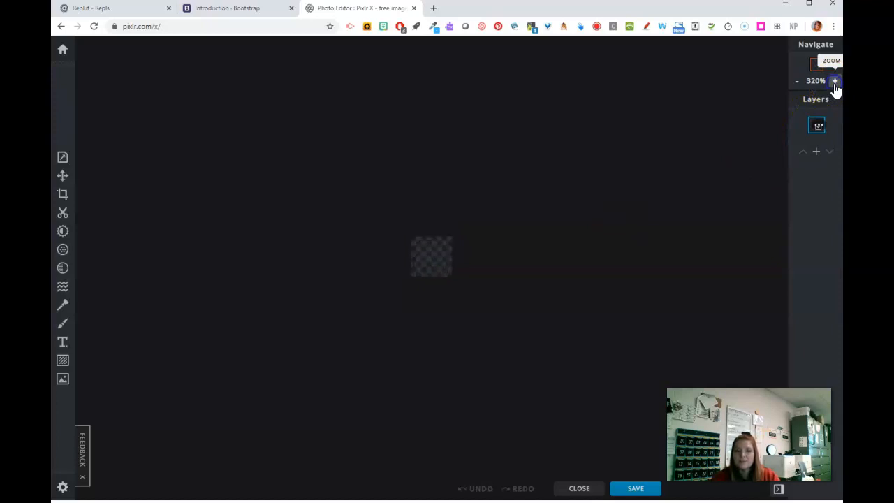
{"action": "left_click", "coordinate": [835, 82]}
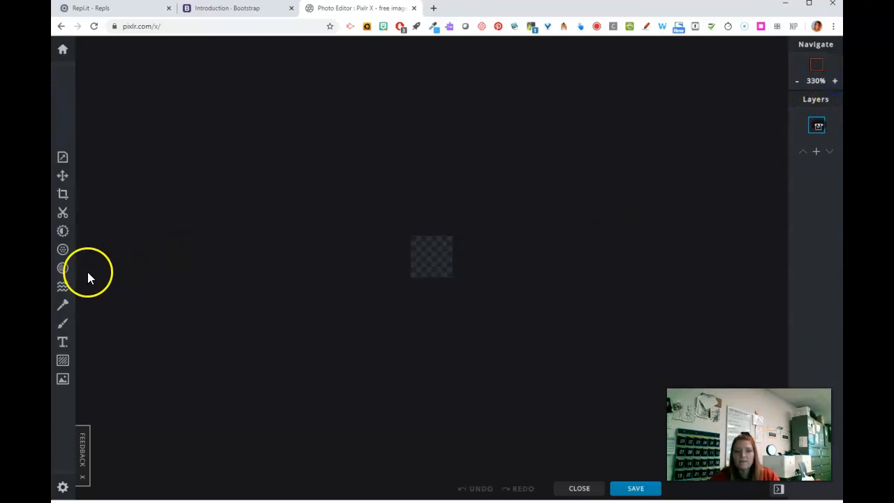
{"action": "left_click", "coordinate": [64, 381]}
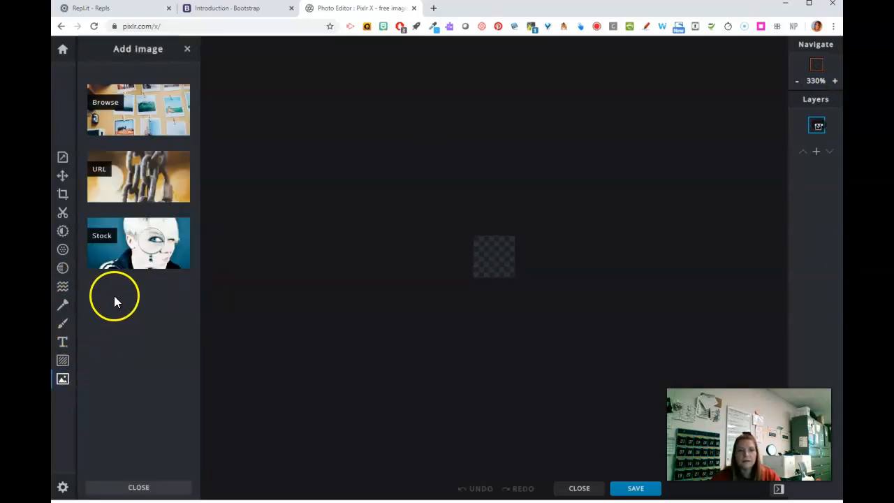
{"action": "left_click", "coordinate": [110, 253]}
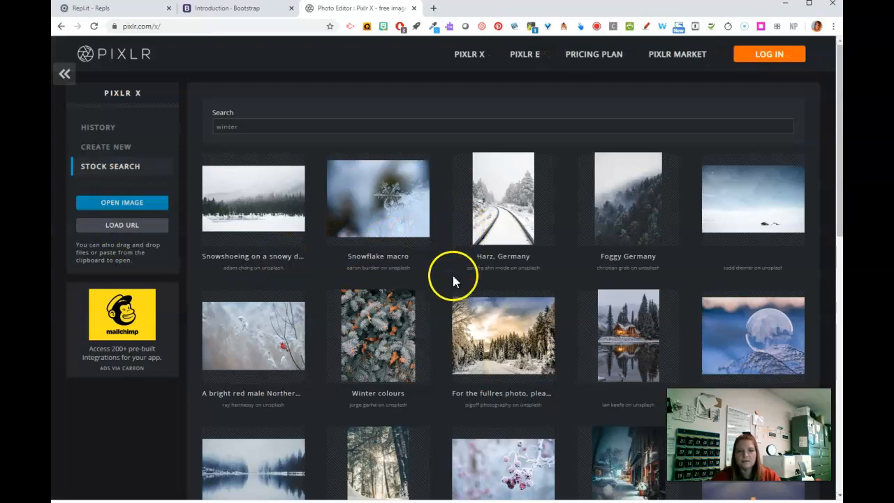
{"action": "scroll", "coordinate": [507, 314], "scroll_direction": "down", "scroll_amount": 5}
{"action": "scroll", "coordinate": [510, 321], "scroll_direction": "up", "scroll_amount": 1}
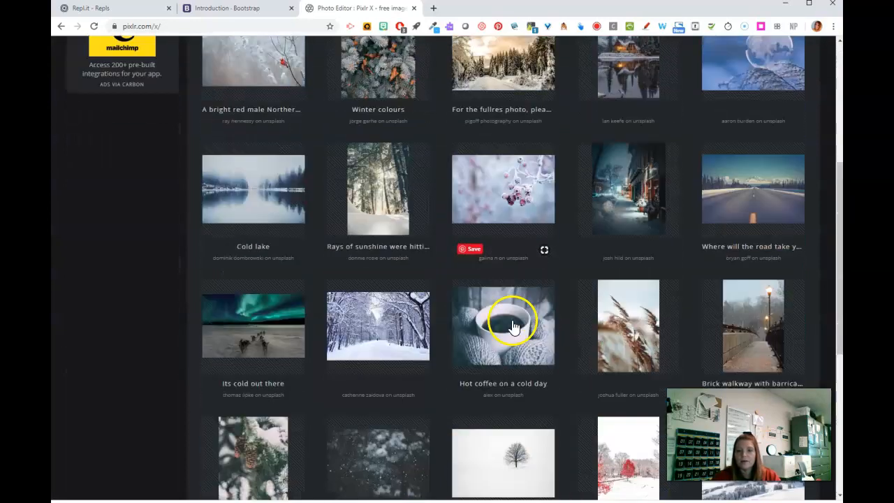
{"action": "scroll", "coordinate": [513, 326], "scroll_direction": "up", "scroll_amount": 5}
{"action": "left_click_drag", "start_coordinate": [246, 126], "coordinate": [187, 124]}
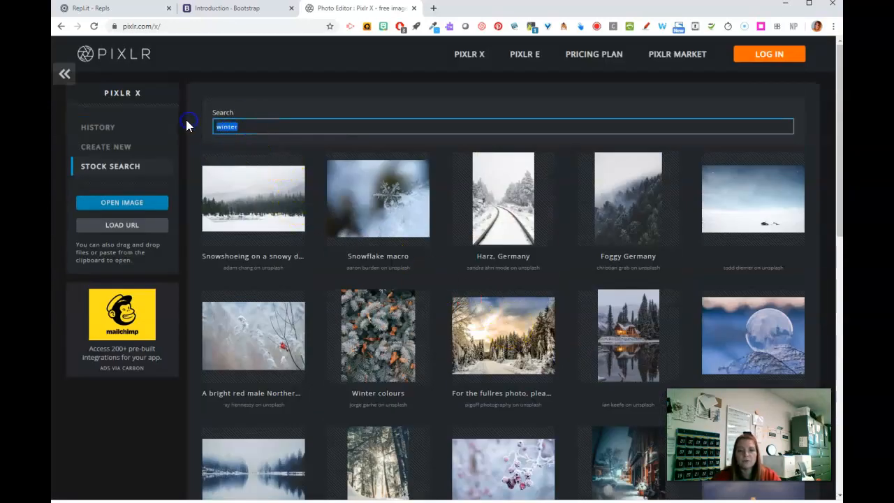
{"action": "type", "text": "sun clipart"}
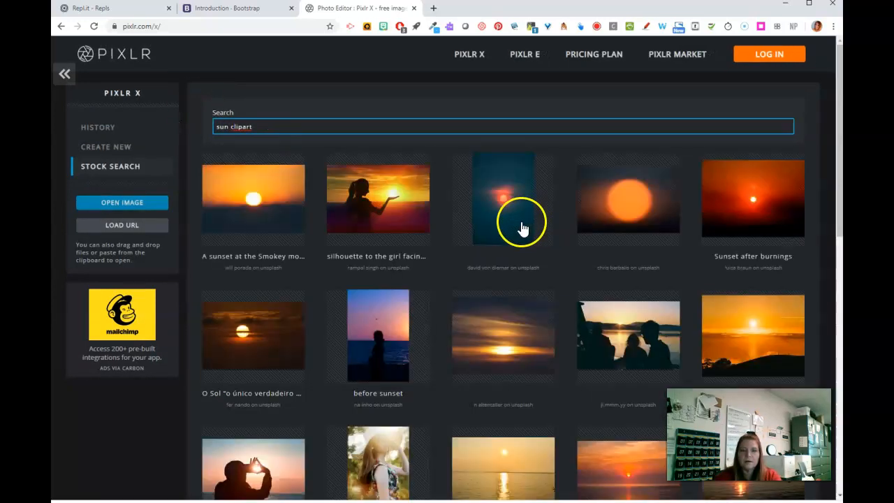
Add the "O Sol" stock photo of a bright sun in a dark orange sky to the small canvas
{"action": "scroll", "coordinate": [606, 241], "scroll_direction": "down", "scroll_amount": 4}
{"action": "scroll", "coordinate": [607, 241], "scroll_direction": "down", "scroll_amount": 6}
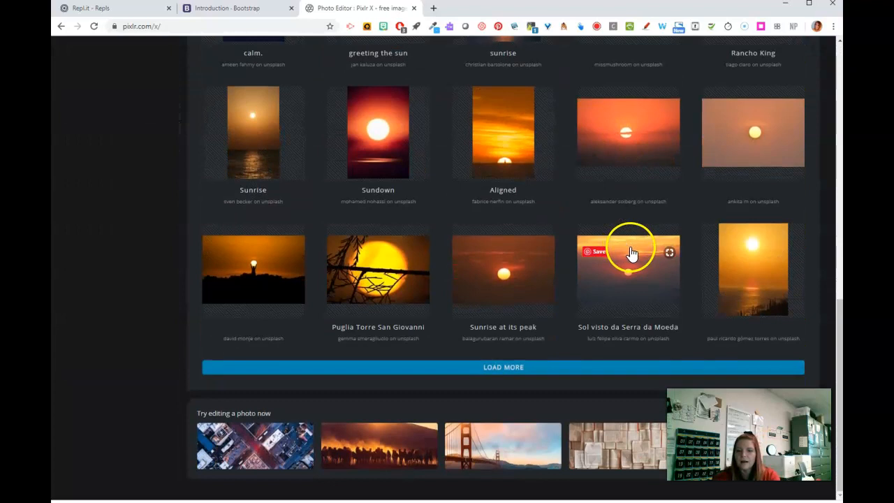
{"action": "scroll", "coordinate": [636, 254], "scroll_direction": "up", "scroll_amount": 9}
{"action": "scroll", "coordinate": [648, 259], "scroll_direction": "up", "scroll_amount": 2}
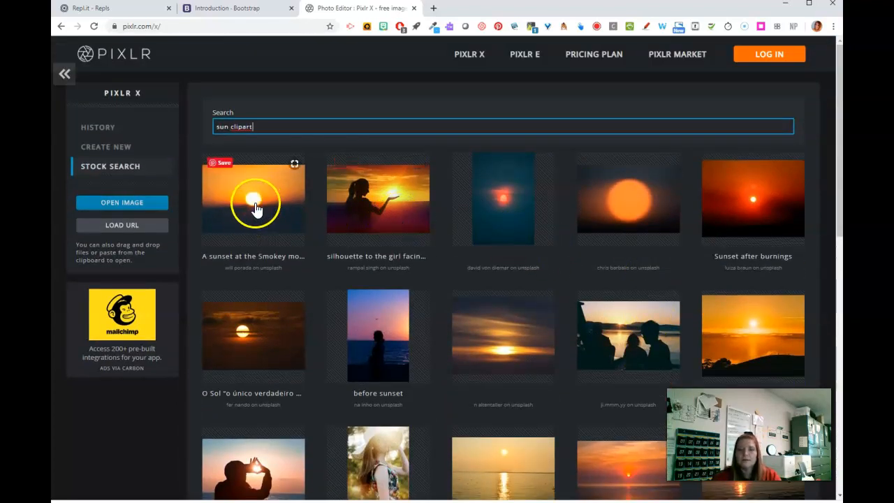
{"action": "left_click", "coordinate": [256, 337]}
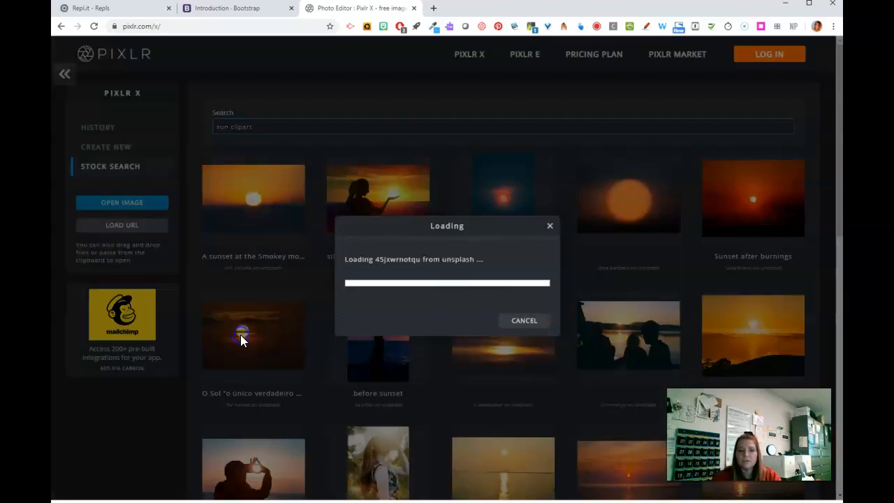
{"action": "left_click", "coordinate": [522, 292]}
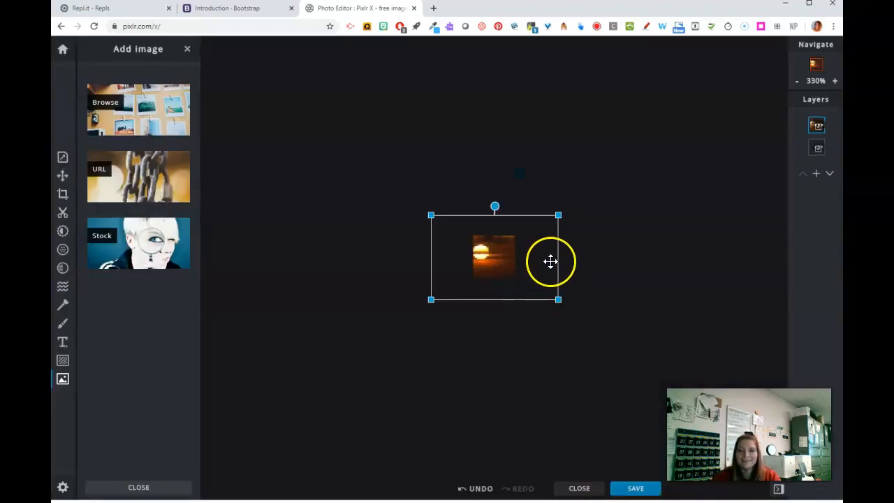
Enlarge and reposition the photo layer so the sun disc sits centred and nearly fills the canvas, then deselect it
{"action": "left_click_drag", "start_coordinate": [558, 212], "coordinate": [579, 200]}
{"action": "left_click_drag", "start_coordinate": [498, 252], "coordinate": [503, 264]}
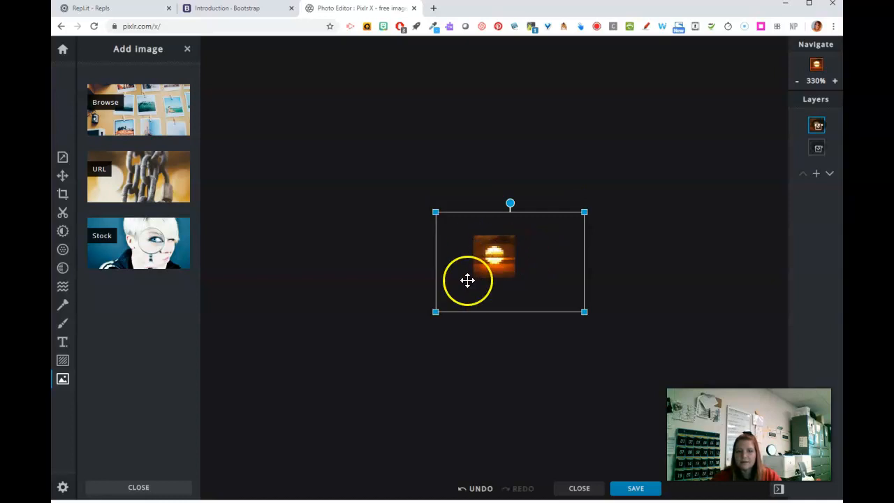
{"action": "left_click_drag", "start_coordinate": [587, 210], "coordinate": [617, 160]}
{"action": "left_click_drag", "start_coordinate": [545, 249], "coordinate": [531, 261]}
{"action": "left_click_drag", "start_coordinate": [605, 205], "coordinate": [643, 163]}
{"action": "left_click_drag", "start_coordinate": [538, 231], "coordinate": [526, 247]}
{"action": "left_click", "coordinate": [388, 295]}
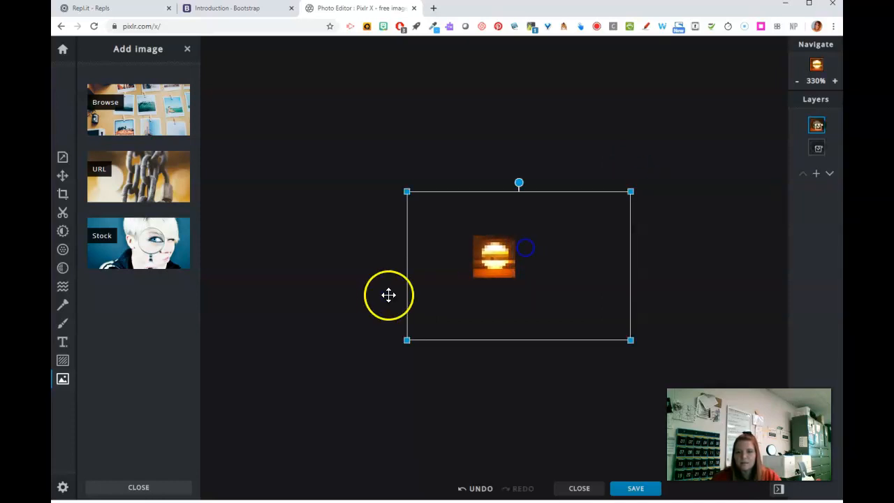
Cut out the dark and orange background around the sun on the photo layer using the magic wand in Remove mode
{"action": "left_click", "coordinate": [62, 213]}
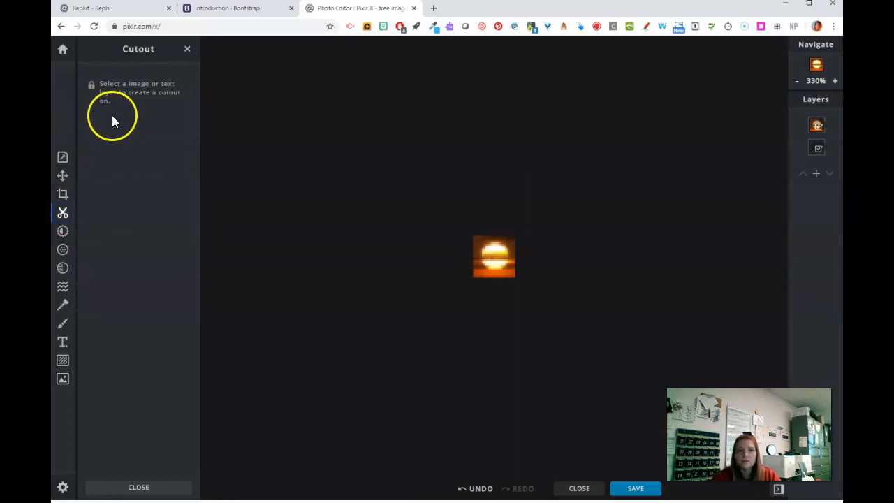
{"action": "left_click", "coordinate": [817, 128]}
{"action": "left_click", "coordinate": [819, 131]}
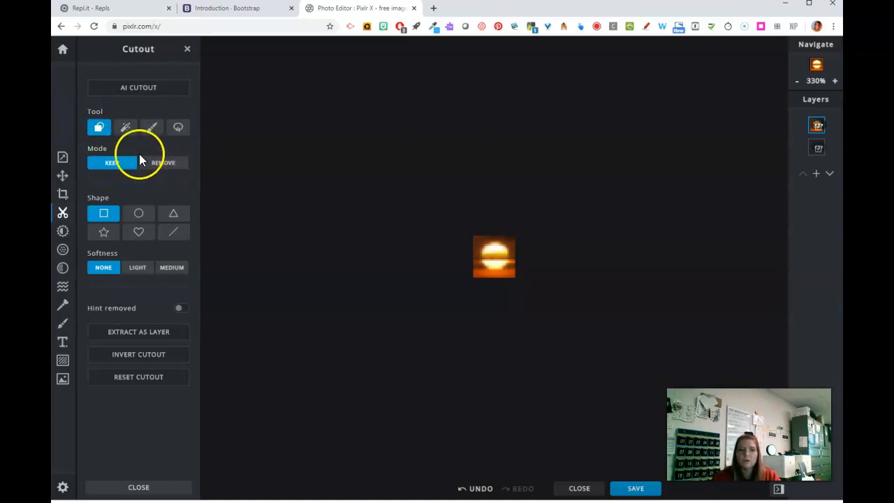
{"action": "left_click", "coordinate": [126, 128]}
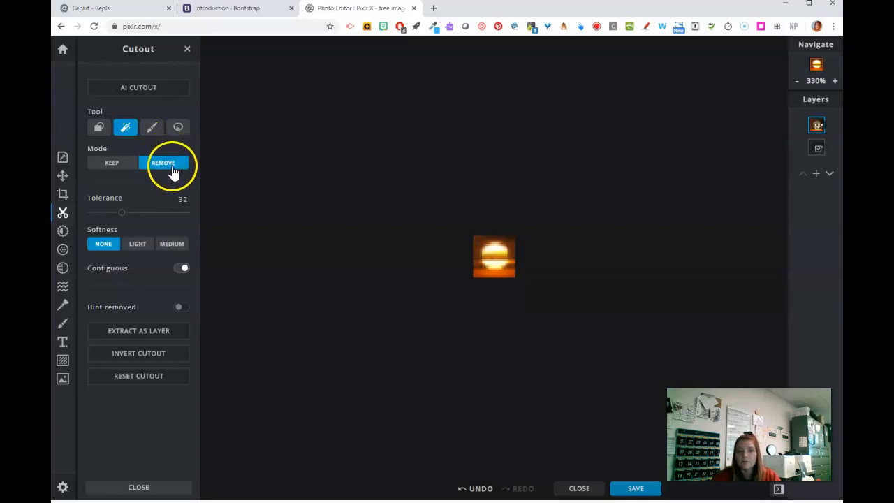
{"action": "left_click", "coordinate": [475, 243]}
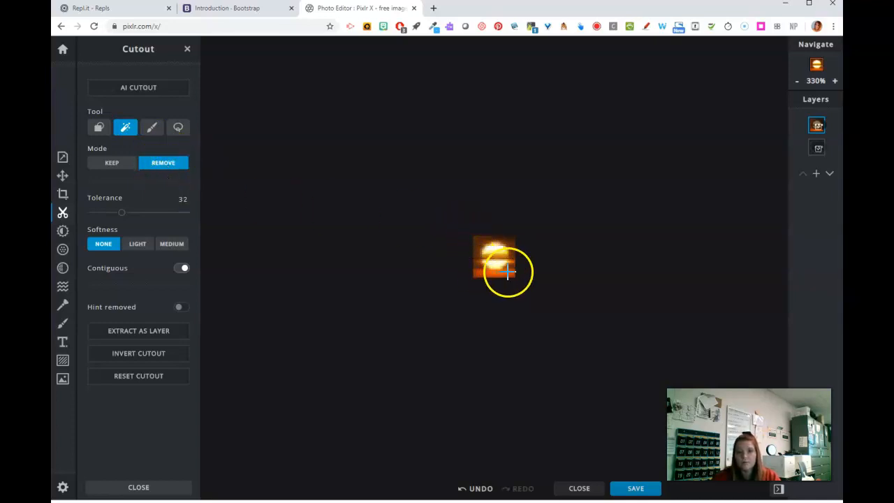
{"action": "left_click", "coordinate": [511, 243]}
{"action": "left_click", "coordinate": [503, 275]}
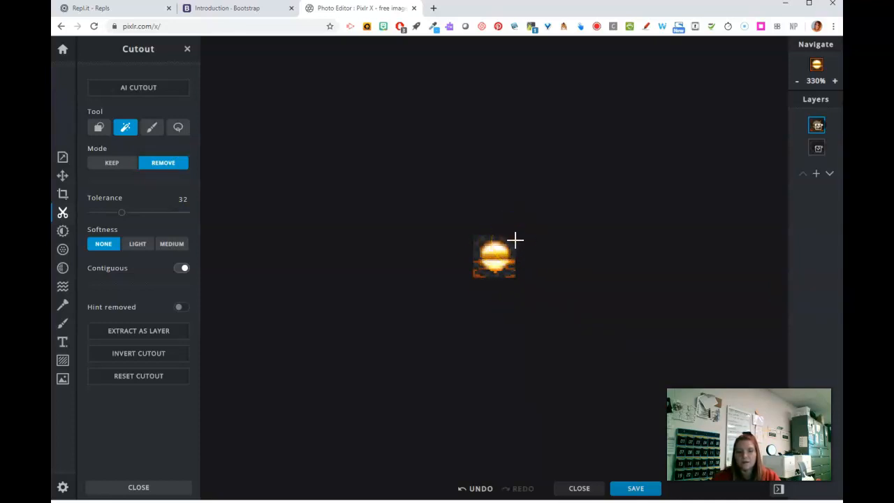
Erase the leftover orange pixels around the sun with a 5 px draw cutout brush in Remove mode
{"action": "left_click", "coordinate": [153, 130]}
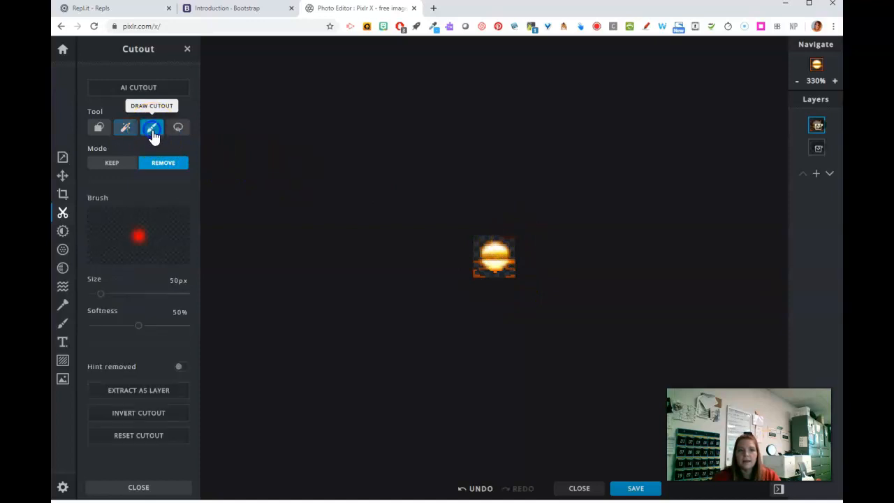
{"action": "left_click", "coordinate": [153, 134]}
{"action": "left_click_drag", "start_coordinate": [101, 294], "coordinate": [97, 295]}
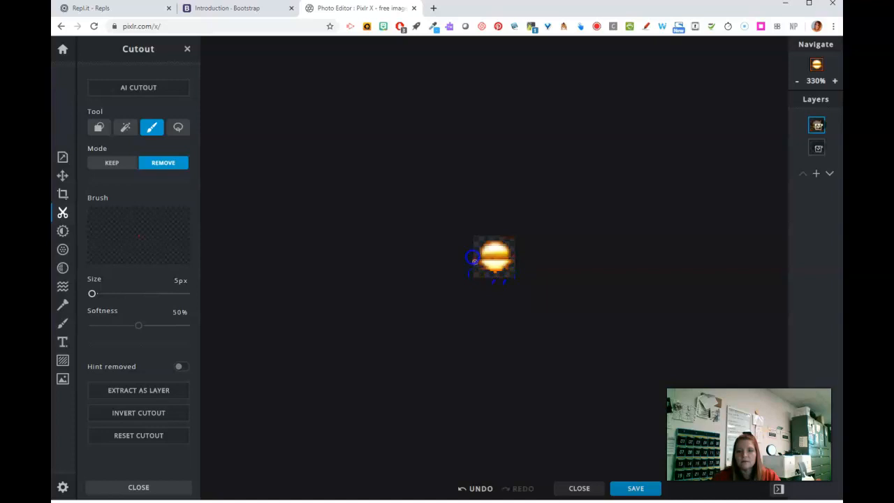
{"action": "mouse_move", "coordinate": [484, 274]}
{"action": "left_mouse_down"}
{"action": "mouse_move", "coordinate": [520, 240]}
{"action": "mouse_move", "coordinate": [517, 269]}
{"action": "mouse_move", "coordinate": [516, 255]}
{"action": "mouse_move", "coordinate": [492, 274]}
{"action": "mouse_move", "coordinate": [502, 275]}
{"action": "mouse_move", "coordinate": [484, 272]}
{"action": "mouse_move", "coordinate": [505, 272]}
{"action": "mouse_move", "coordinate": [515, 249]}
{"action": "left_mouse_up"}
{"action": "left_click", "coordinate": [515, 255]}
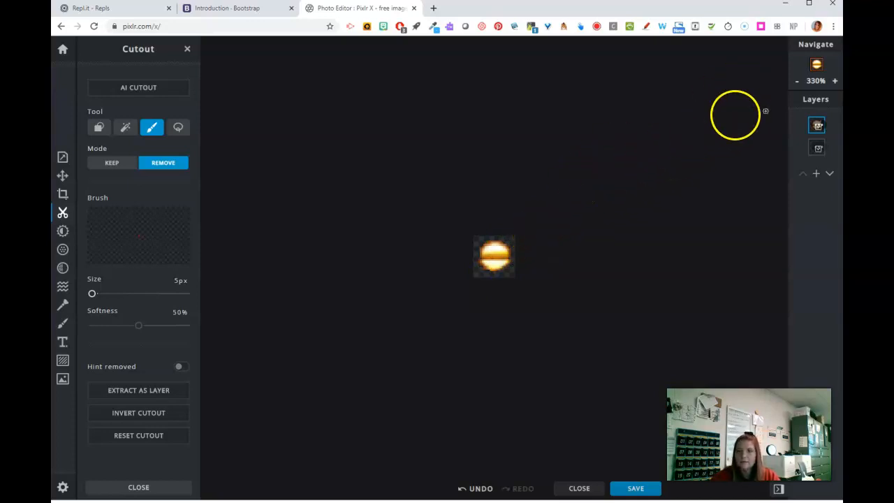
Export the sun icon as a PNG named "sunnybullet" into the summerwp folder and dismiss the save dialog
{"action": "left_click", "coordinate": [798, 82]}
{"action": "left_click", "coordinate": [798, 81]}
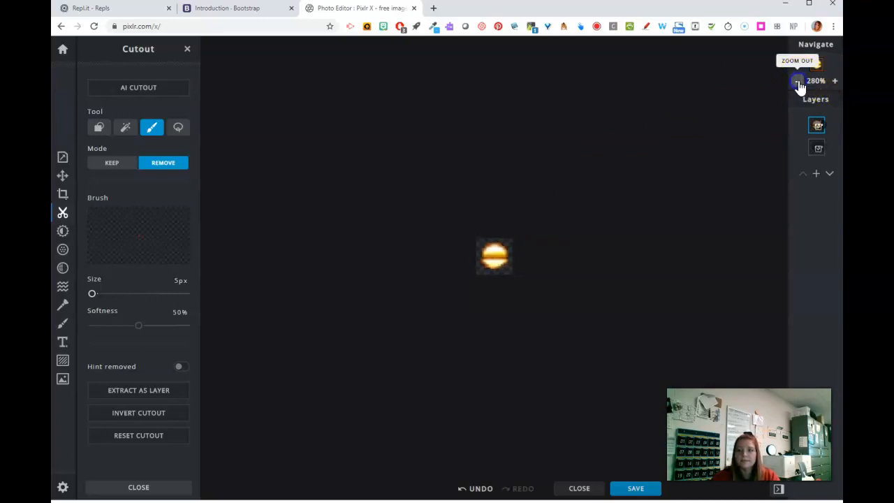
{"action": "left_click", "coordinate": [799, 82]}
{"action": "left_click", "coordinate": [799, 82]}
{"action": "left_click", "coordinate": [799, 81]}
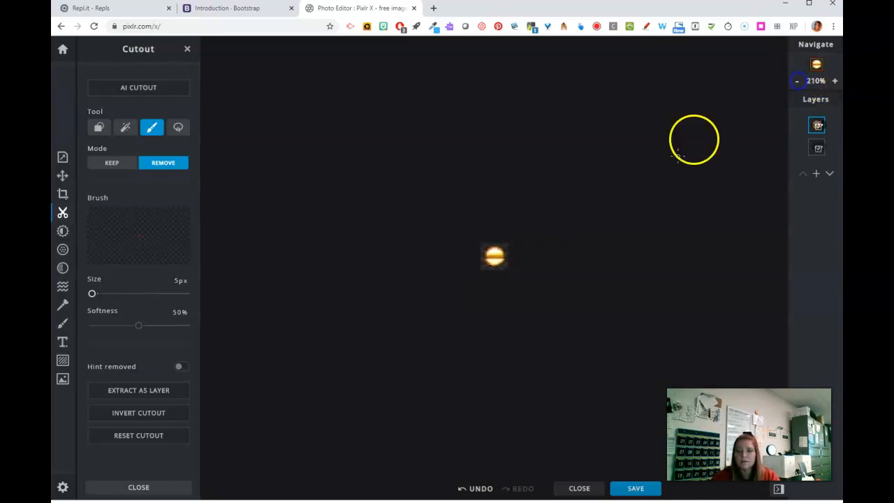
{"action": "left_click", "coordinate": [636, 489]}
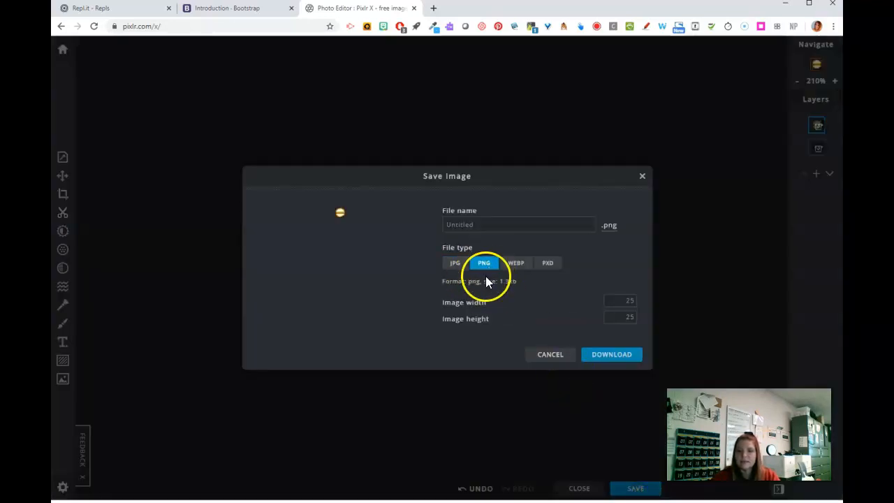
{"action": "double_click", "coordinate": [476, 224]}
{"action": "left_click", "coordinate": [514, 225]}
{"action": "key", "text": "BackSpace"}
{"action": "key", "text": "BackSpace"}
{"action": "key", "text": "BackSpace"}
{"action": "key", "text": "BackSpace"}
{"action": "key", "text": "BackSpace"}
{"action": "key", "text": "BackSpace"}
{"action": "key", "text": "BackSpace"}
{"action": "key", "text": "BackSpace"}
{"action": "type", "text": "sunnybullet"}
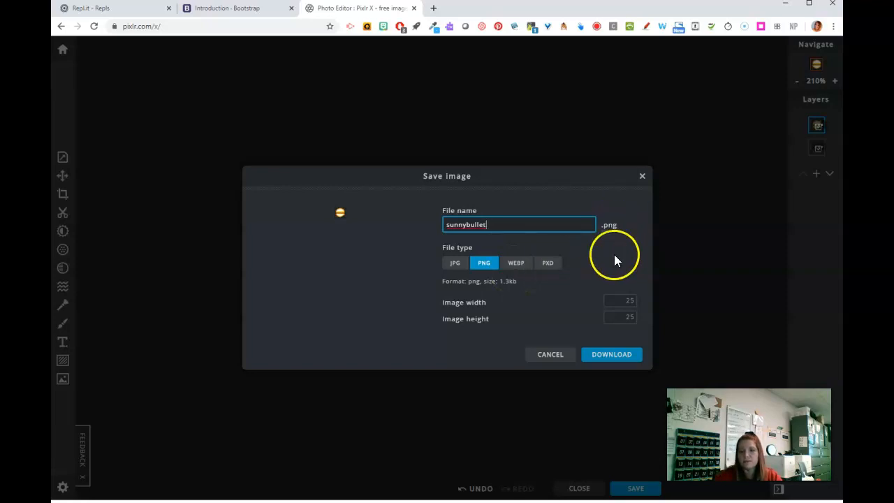
{"action": "left_click", "coordinate": [618, 360]}
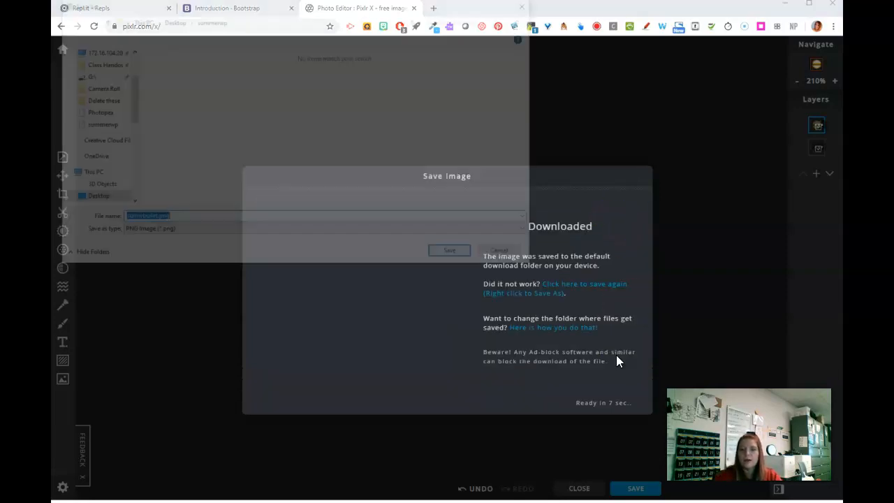
{"action": "left_click", "coordinate": [460, 255]}
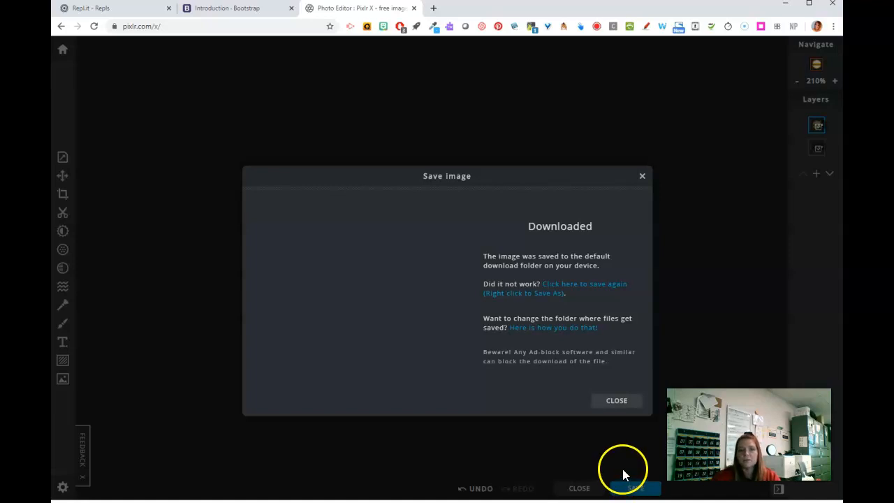
{"action": "left_click", "coordinate": [616, 400]}
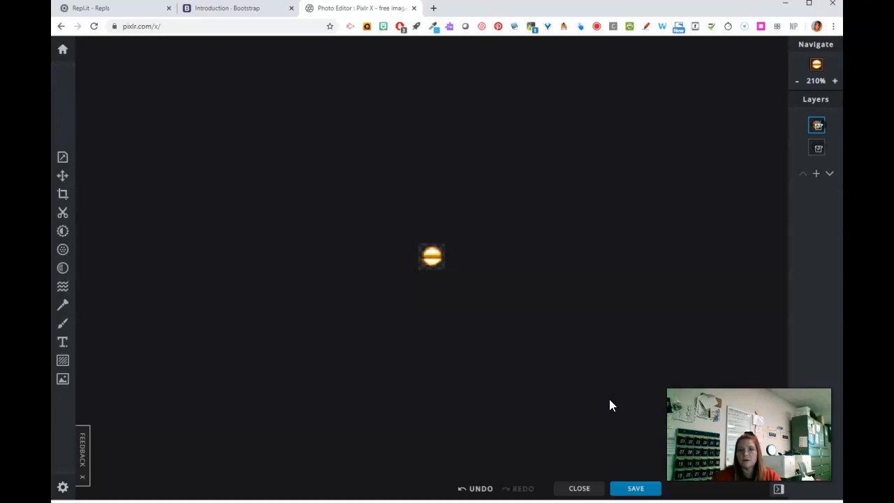
Crop the sun icon's canvas to 30 by 30 px and return to the image properties
{"action": "left_click", "coordinate": [63, 158]}
{"action": "left_click", "coordinate": [135, 92]}
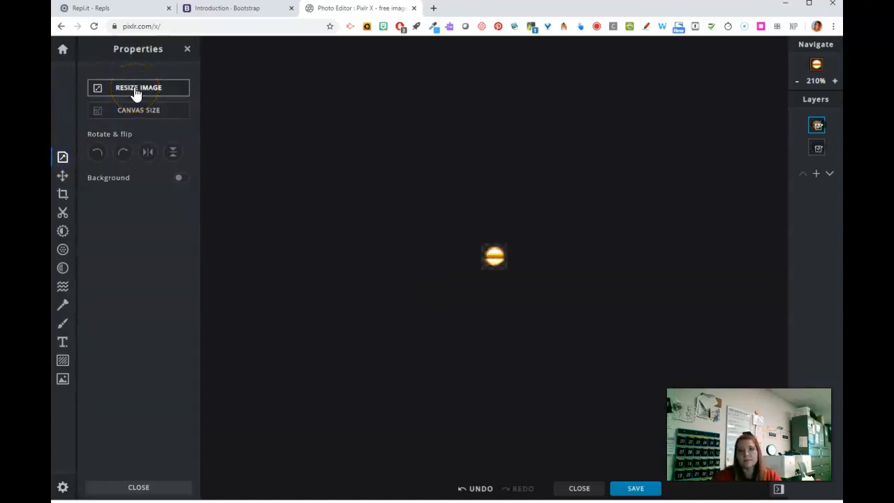
{"action": "left_click", "coordinate": [65, 197]}
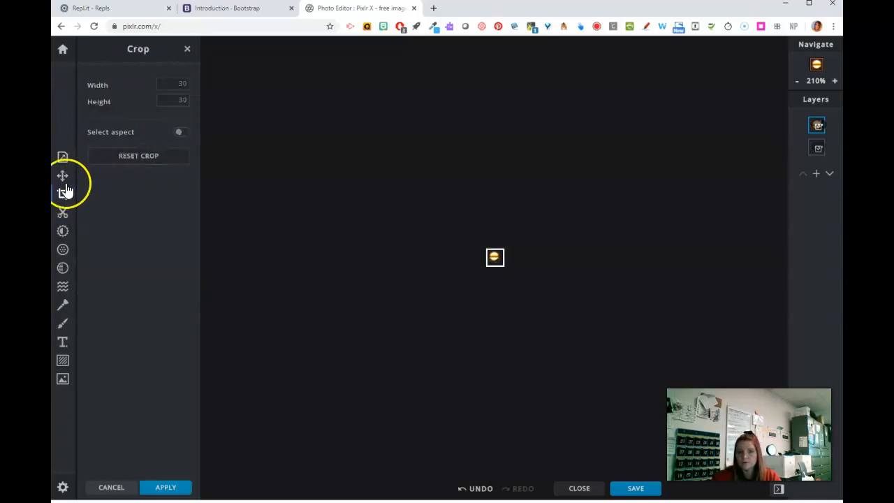
{"action": "left_click", "coordinate": [62, 165]}
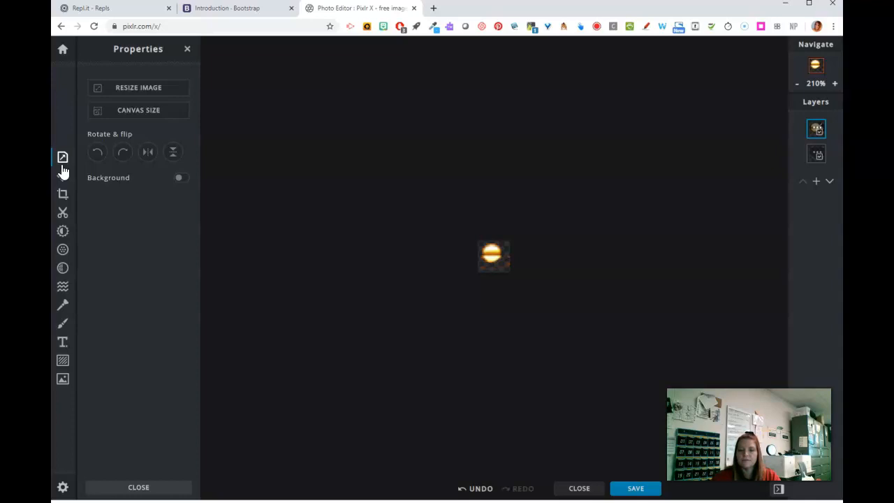
Open the save settings for the sun icon as a PNG and start editing the file name
{"action": "left_click", "coordinate": [636, 489]}
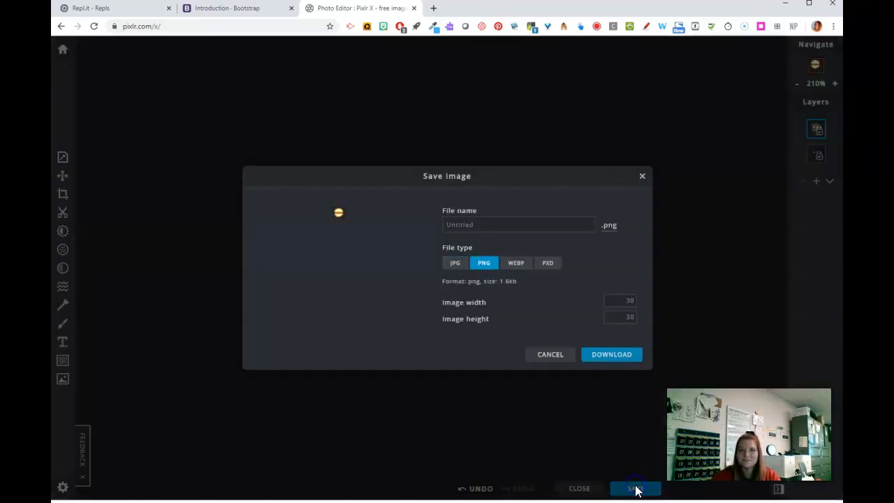
{"action": "left_click", "coordinate": [496, 222]}
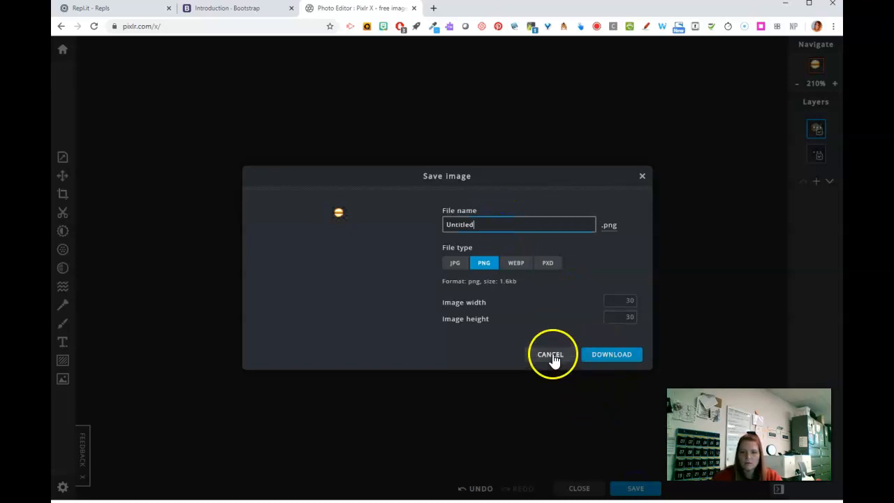